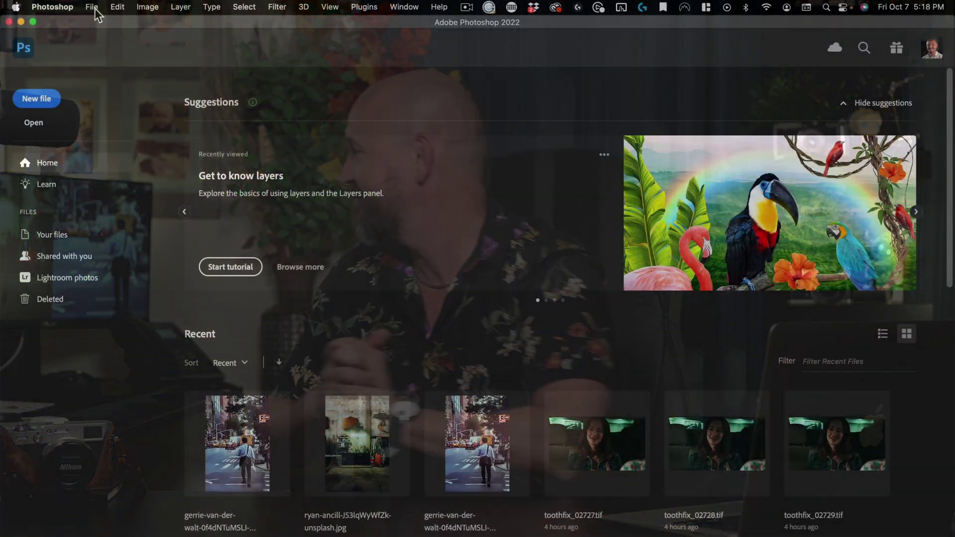
Open the workshop photo and convert its Background layer to a smart object
{"action": "left_click", "coordinate": [91, 8]}
{"action": "left_click", "coordinate": [98, 34]}
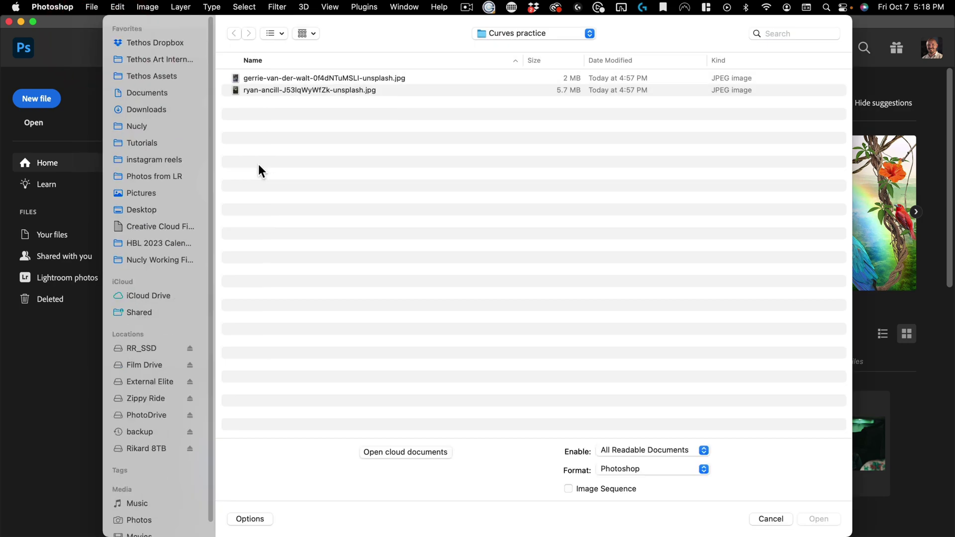
{"action": "double_click", "coordinate": [255, 90]}
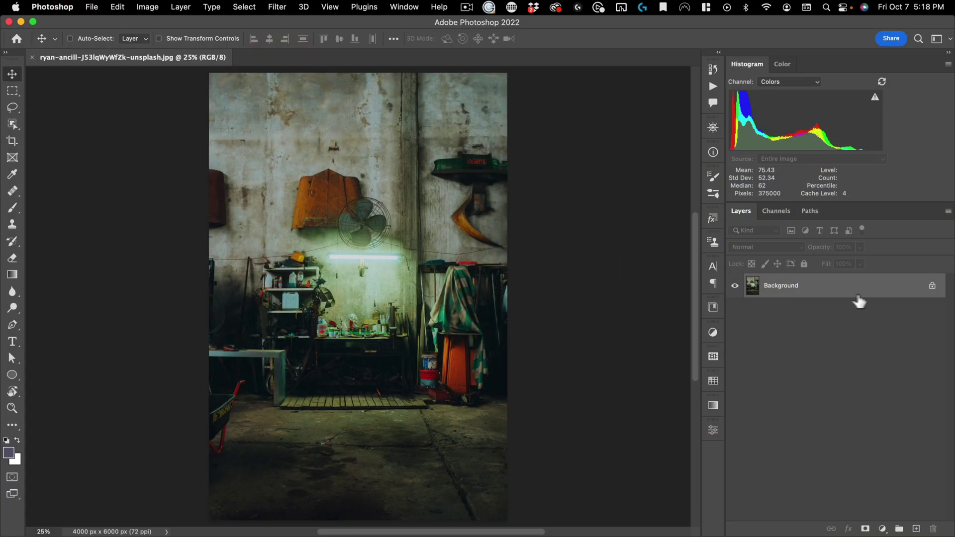
{"action": "right_click", "coordinate": [880, 292]}
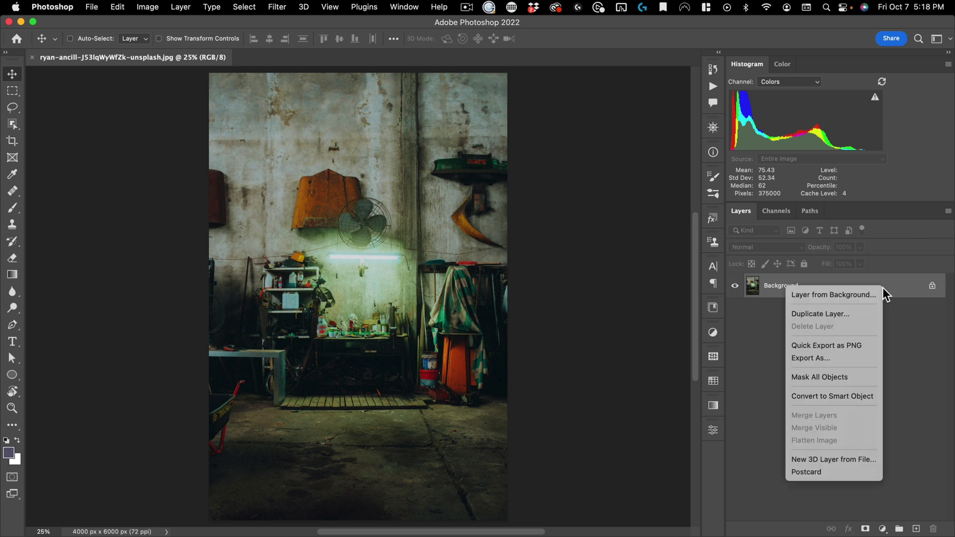
{"action": "left_click", "coordinate": [835, 394]}
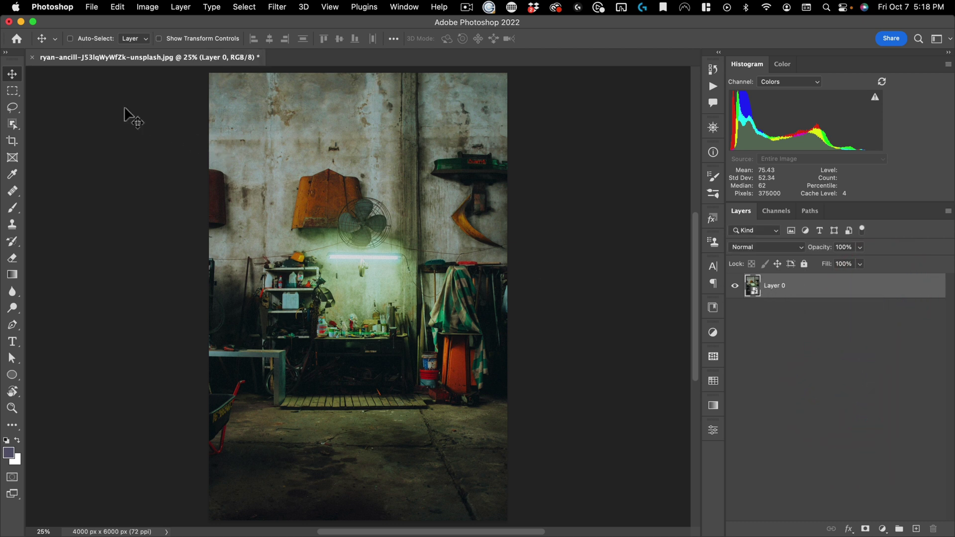
Crop outward to double the canvas width, leaving an empty right half
{"action": "left_click", "coordinate": [13, 143]}
{"action": "left_click_drag", "start_coordinate": [513, 302], "coordinate": [657, 301]}
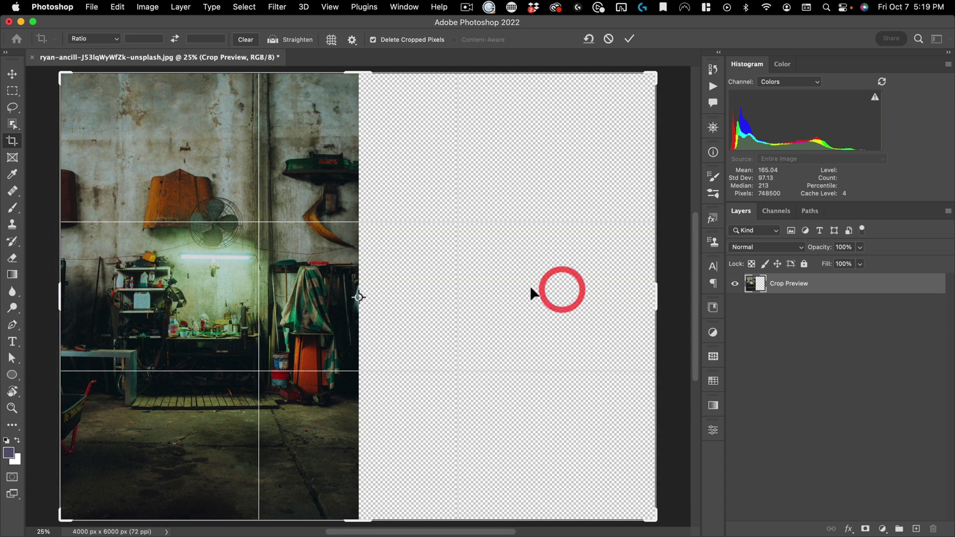
{"action": "double_click", "coordinate": [531, 291]}
Place the street photo as a linked layer, scaled to canvas height, in the right half
{"action": "left_click", "coordinate": [93, 8]}
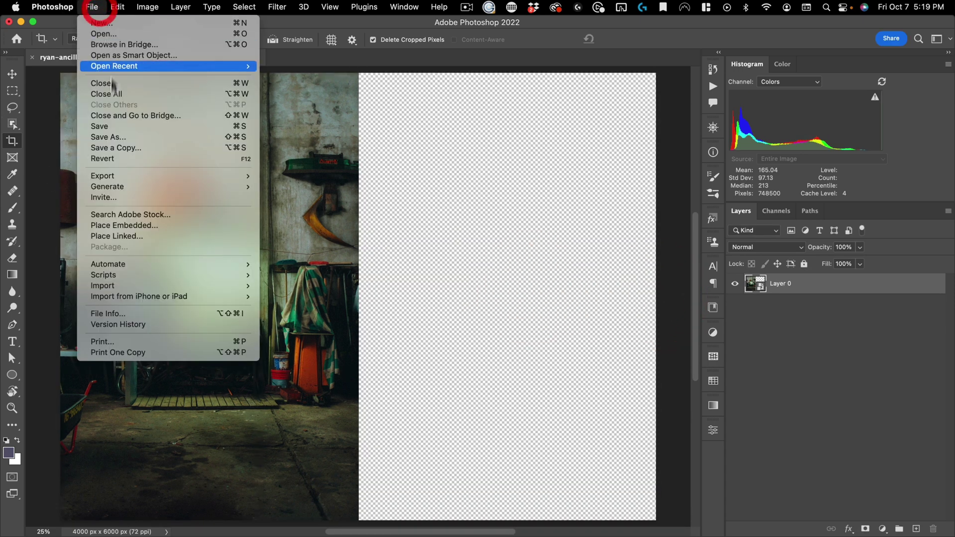
{"action": "left_click", "coordinate": [120, 236]}
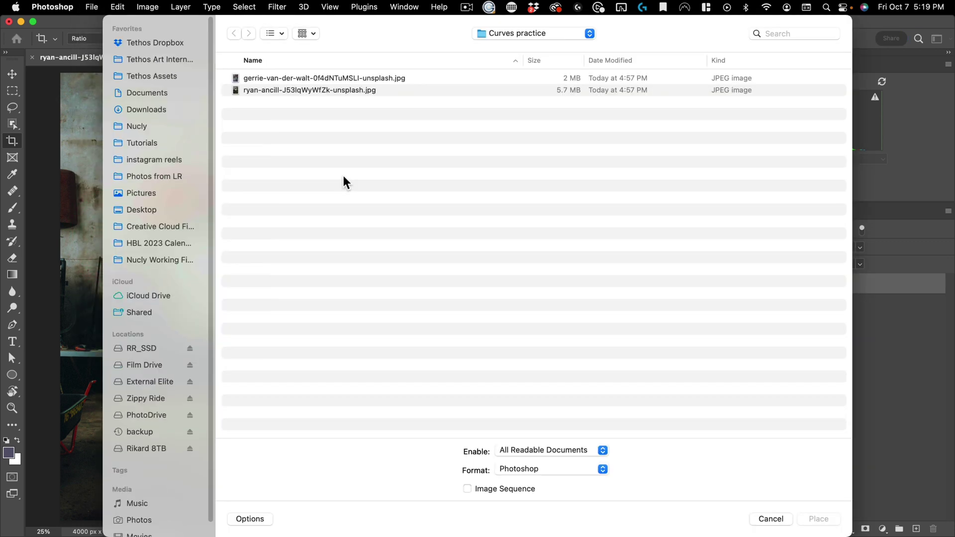
{"action": "double_click", "coordinate": [259, 81]}
{"action": "left_click_drag", "start_coordinate": [357, 120], "coordinate": [369, 74]}
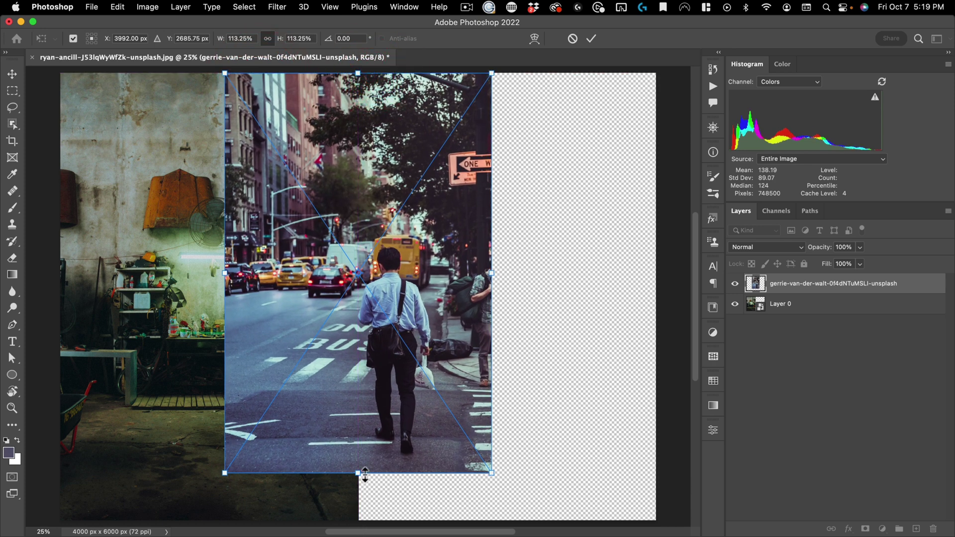
{"action": "left_click_drag", "start_coordinate": [364, 475], "coordinate": [365, 518]}
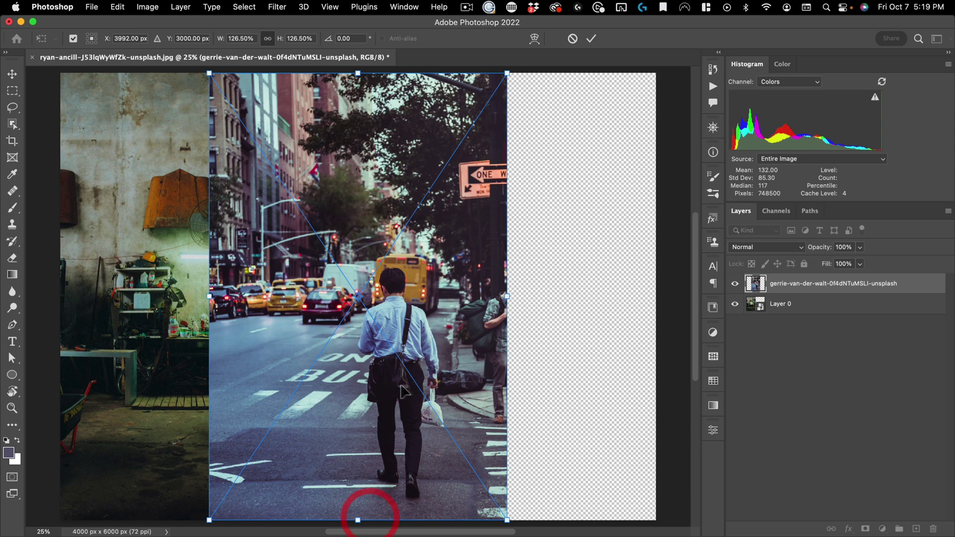
{"action": "left_click_drag", "start_coordinate": [403, 390], "coordinate": [551, 387]}
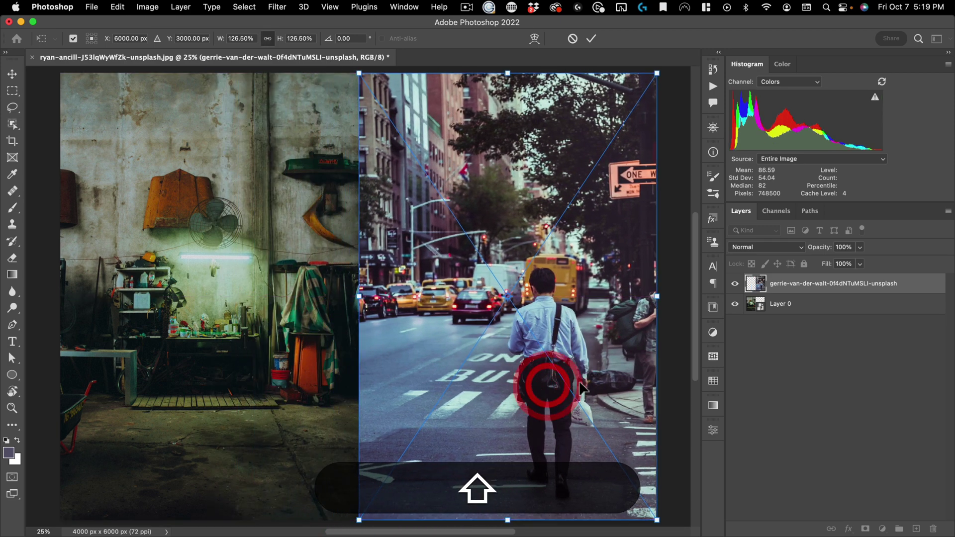
{"action": "key", "text": "c"}
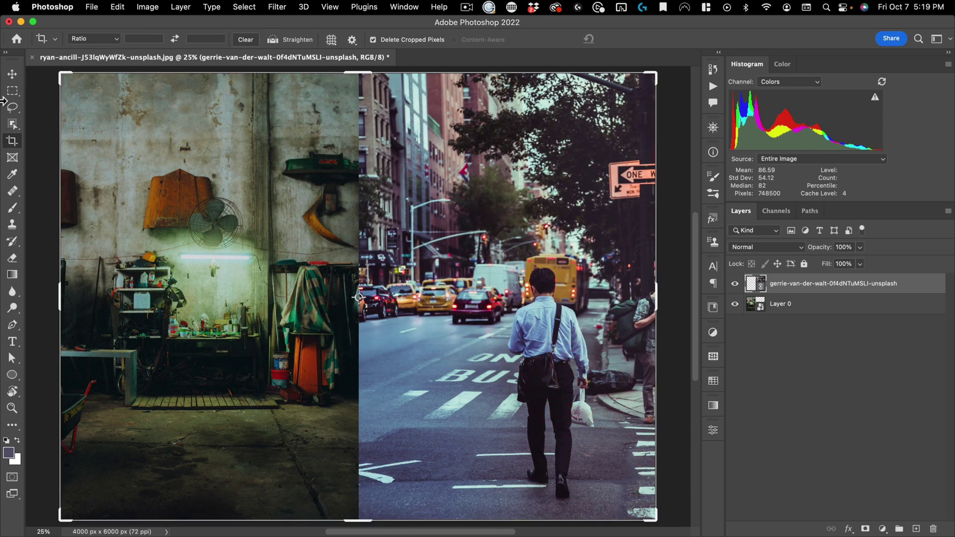
Slide the street photo into position with the Move tool and zoom out
{"action": "left_click", "coordinate": [11, 75]}
{"action": "left_click_drag", "start_coordinate": [445, 177], "coordinate": [481, 217]}
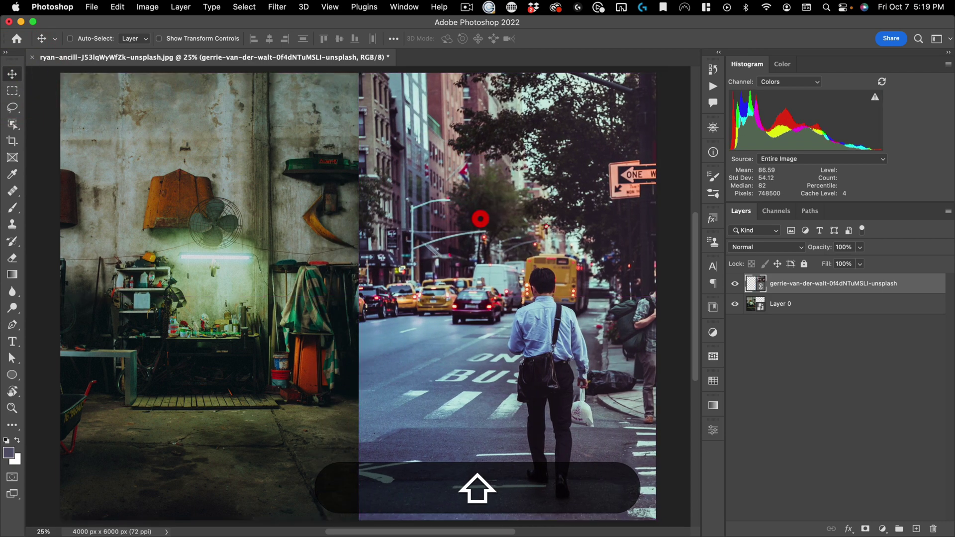
{"action": "left_click_drag", "start_coordinate": [317, 265], "coordinate": [302, 265]}
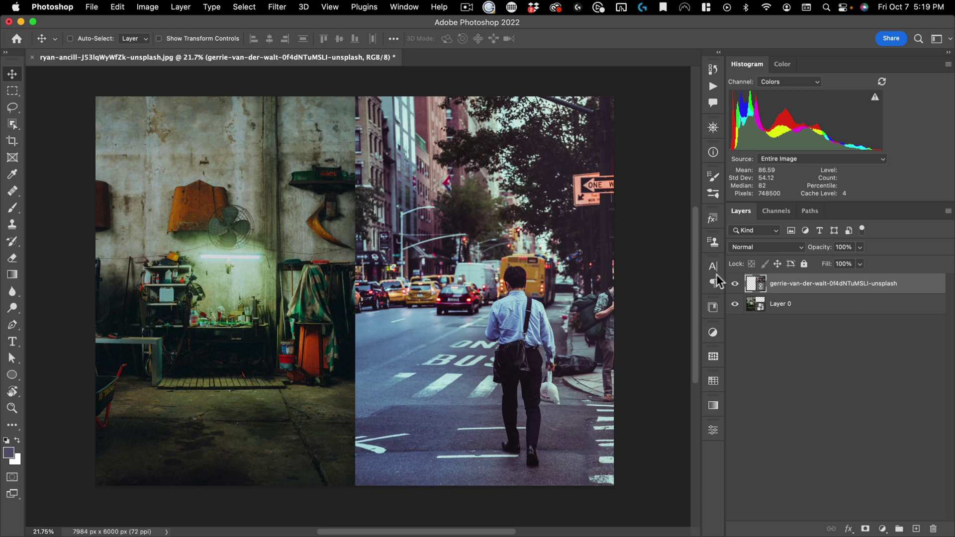
Duplicate the street photo layer, rasterize the copy, and rename it 'match color'
{"action": "left_click", "coordinate": [146, 8]}
{"action": "mouse_move", "coordinate": [165, 40]}
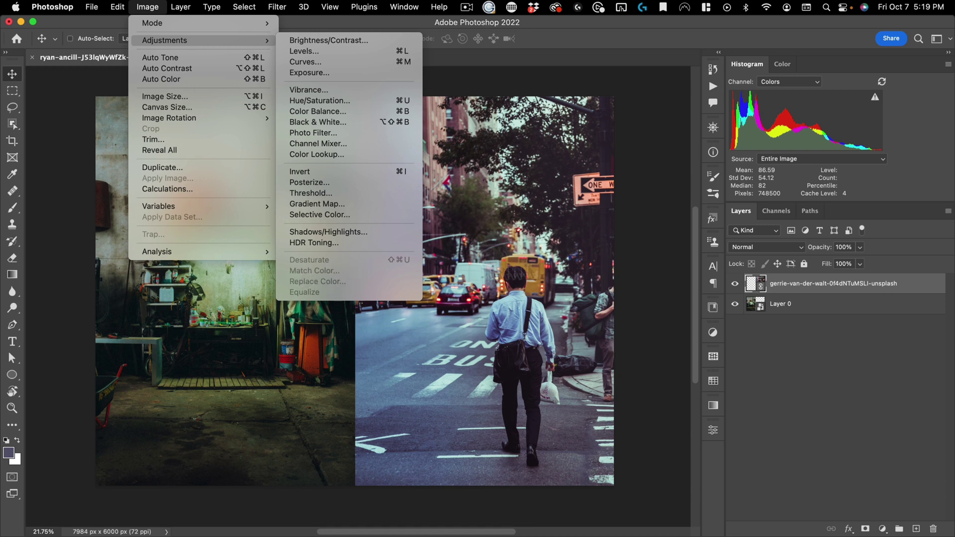
{"action": "left_click", "coordinate": [828, 292]}
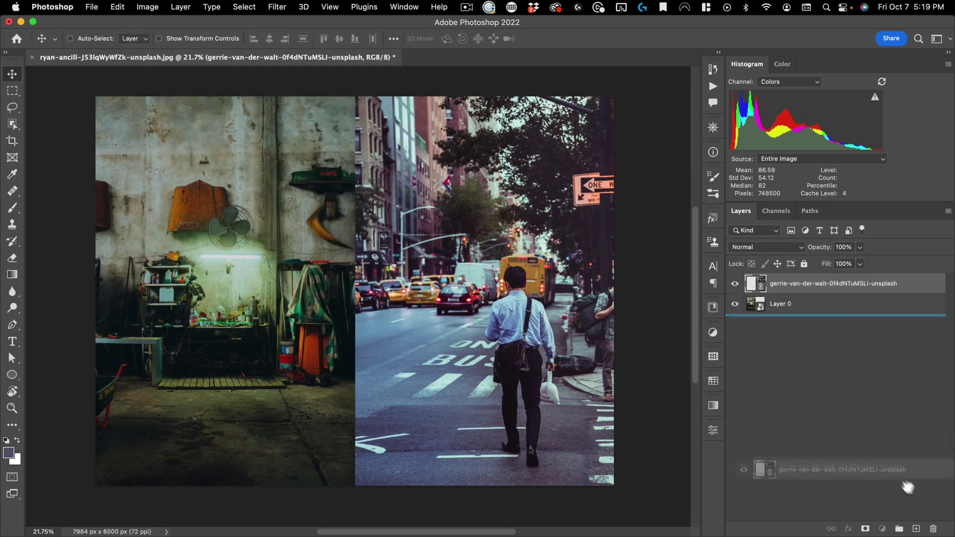
{"action": "left_click_drag", "start_coordinate": [854, 291], "coordinate": [916, 529]}
{"action": "right_click", "coordinate": [828, 282]}
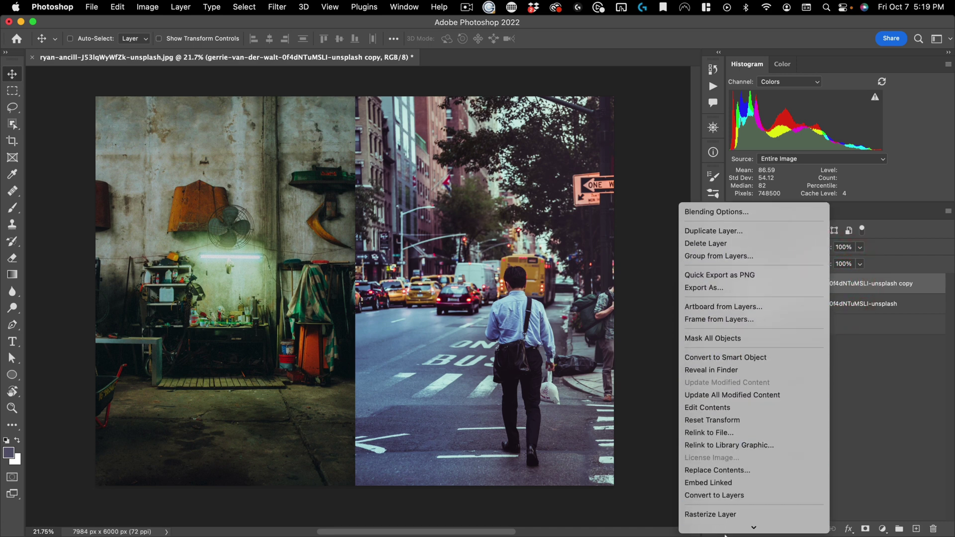
{"action": "left_click", "coordinate": [719, 450]}
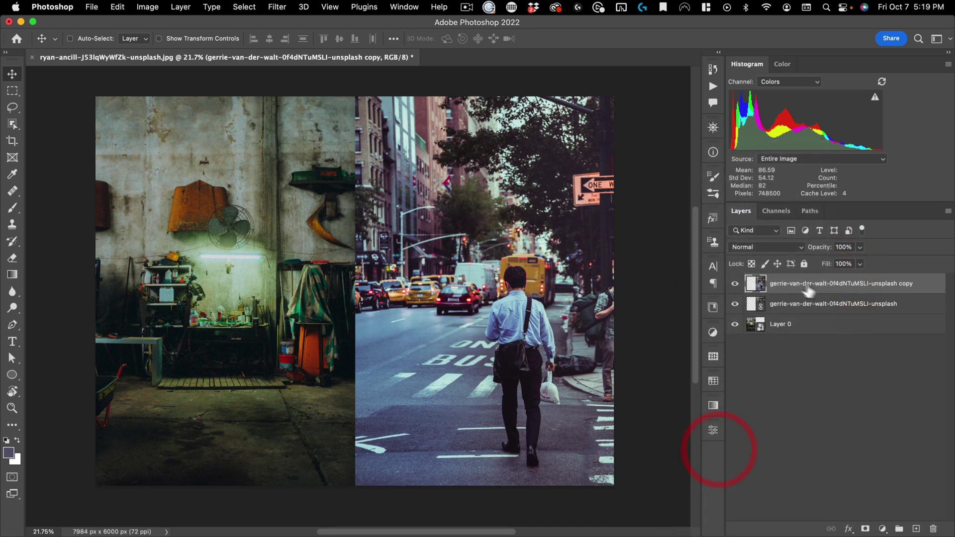
{"action": "double_click", "coordinate": [792, 288]}
{"action": "type", "text": "mat"}
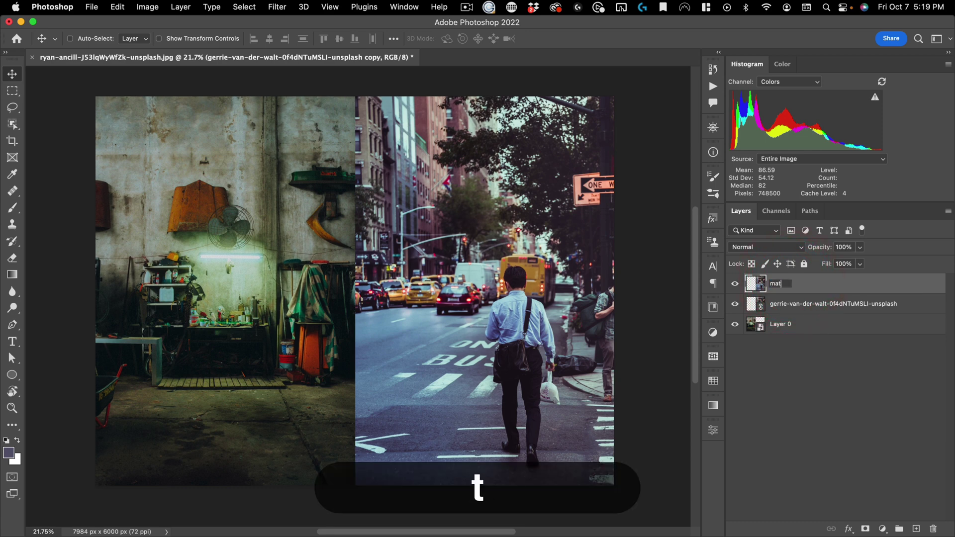
{"action": "type", "text": "ch color"}
{"action": "key", "text": "Return"}
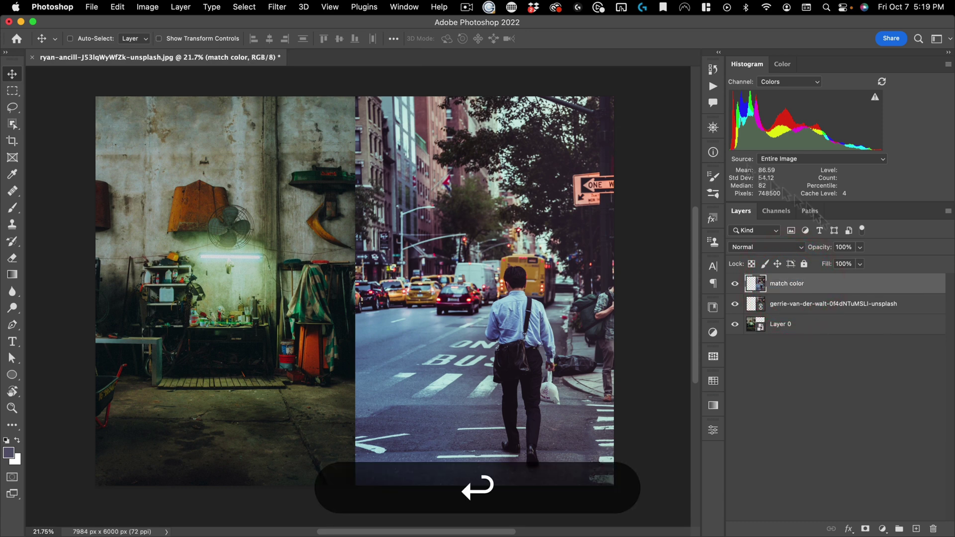
{"action": "left_click", "coordinate": [142, 7]}
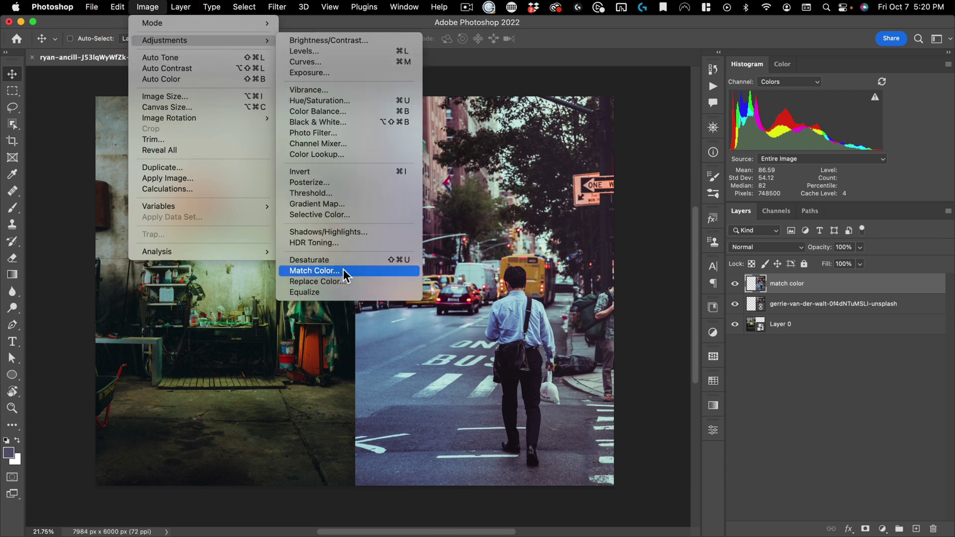
In Match Color, set the source to the workshop JPG, Layer 0
{"action": "left_click", "coordinate": [314, 271]}
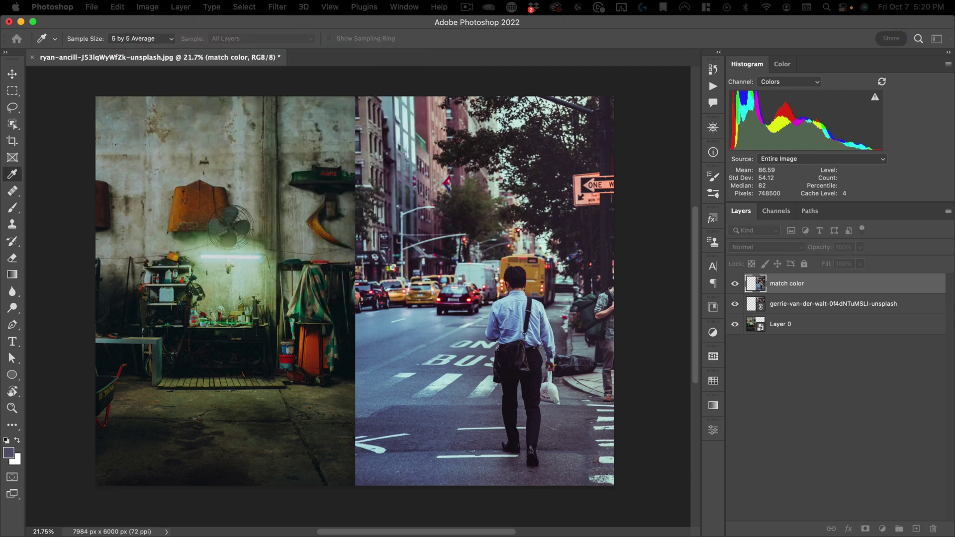
{"action": "left_click_drag", "start_coordinate": [516, 113], "coordinate": [524, 93]}
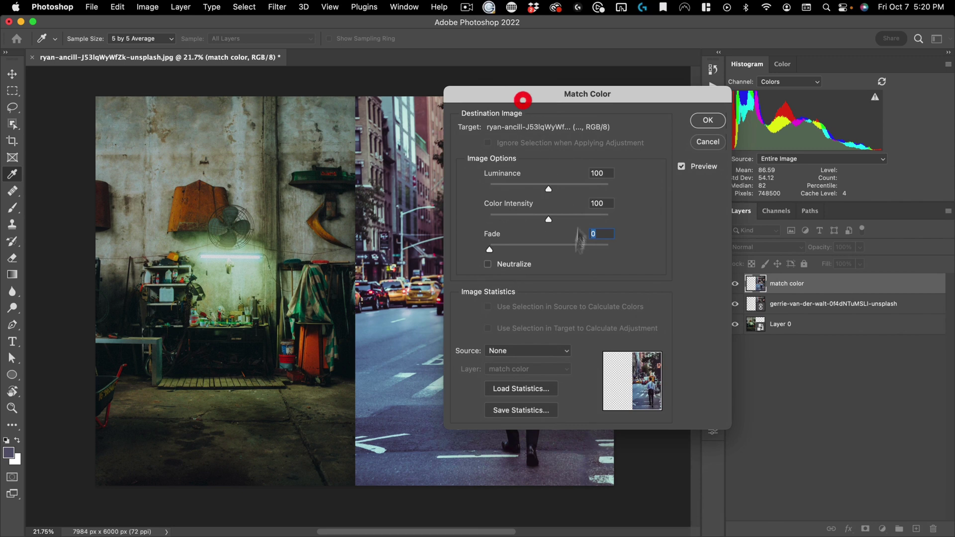
{"action": "left_click", "coordinate": [500, 356]}
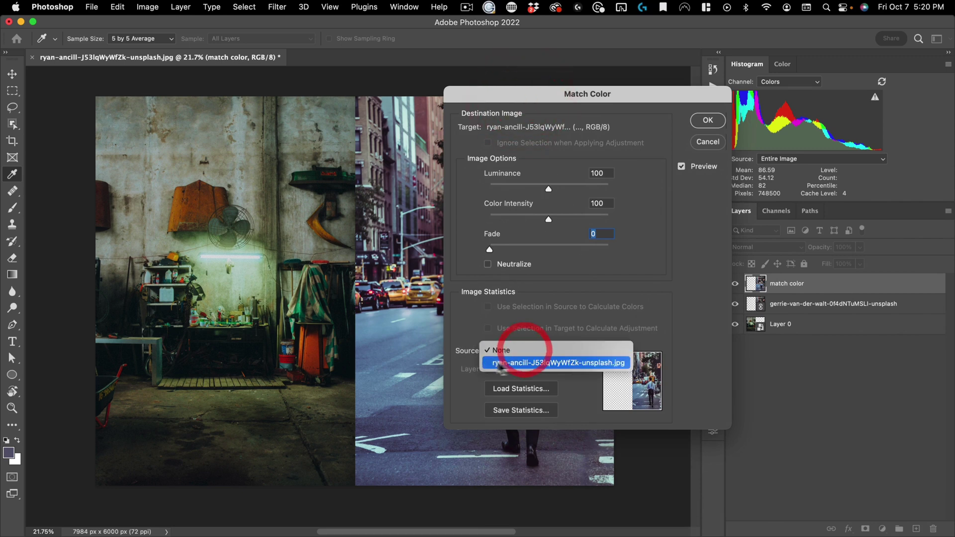
{"action": "left_click", "coordinate": [510, 363]}
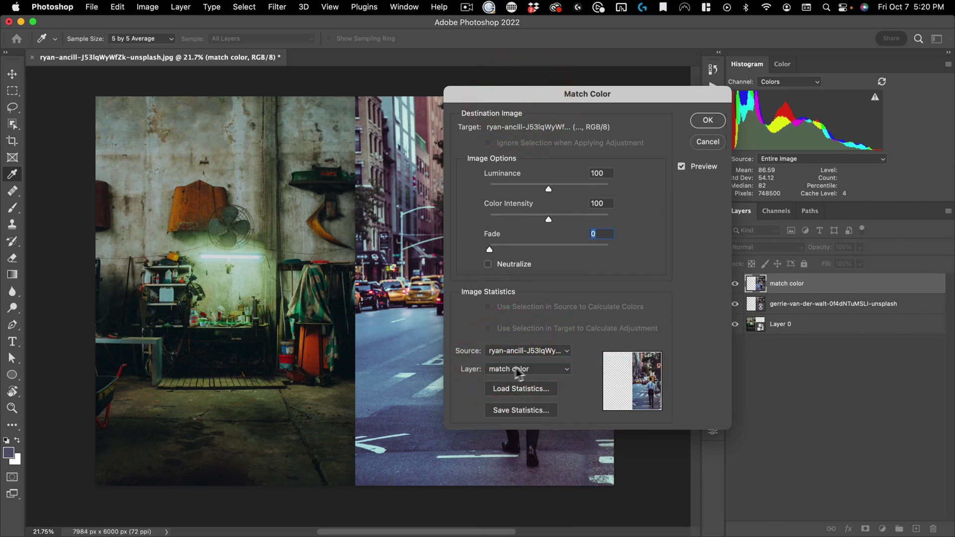
{"action": "left_click", "coordinate": [516, 371]}
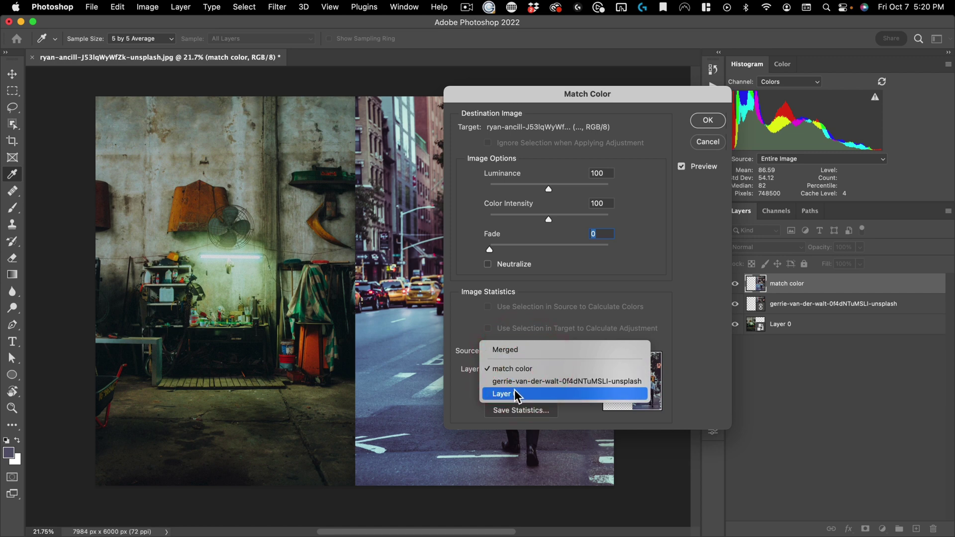
{"action": "left_click", "coordinate": [525, 391]}
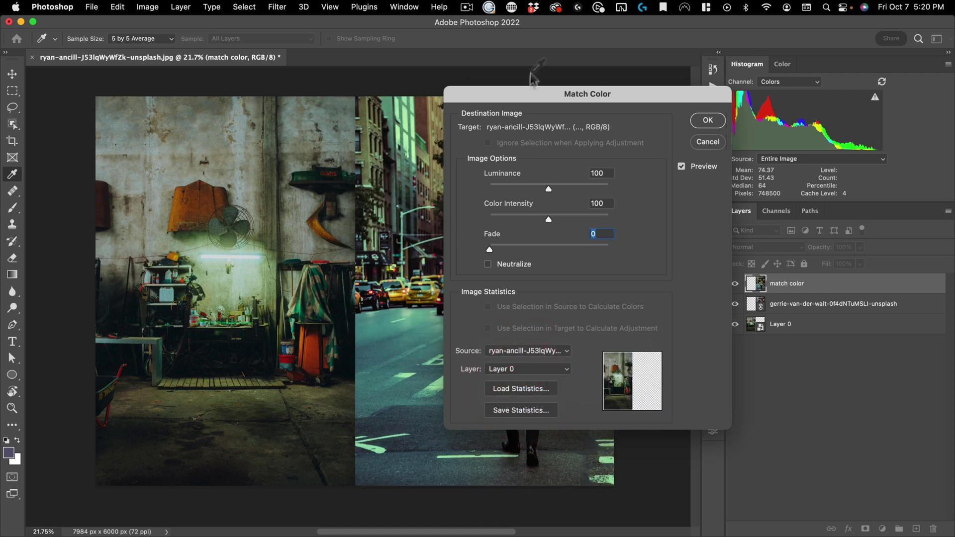
Apply the color match, hide the 'match color' layer, and select the street photo layer
{"action": "left_click_drag", "start_coordinate": [518, 88], "coordinate": [694, 78]}
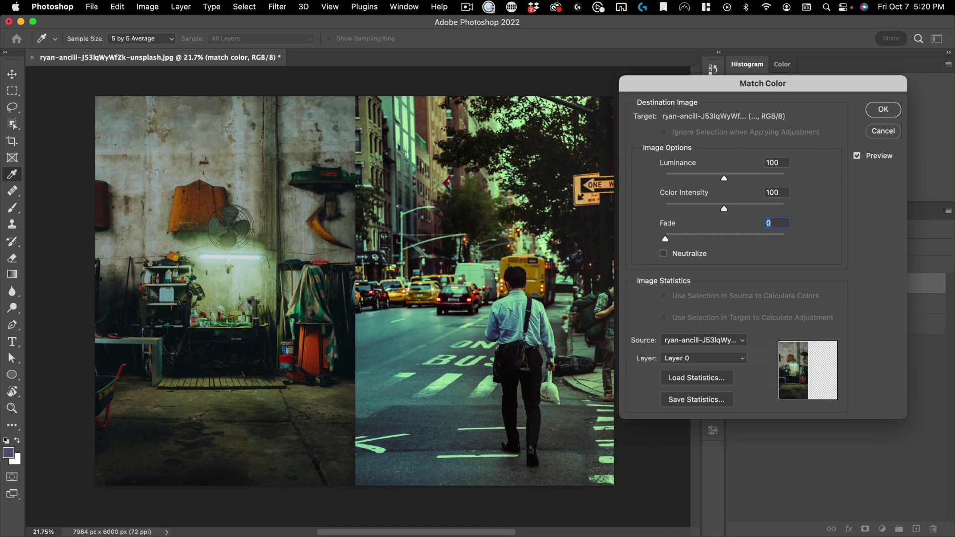
{"action": "left_click", "coordinate": [882, 109]}
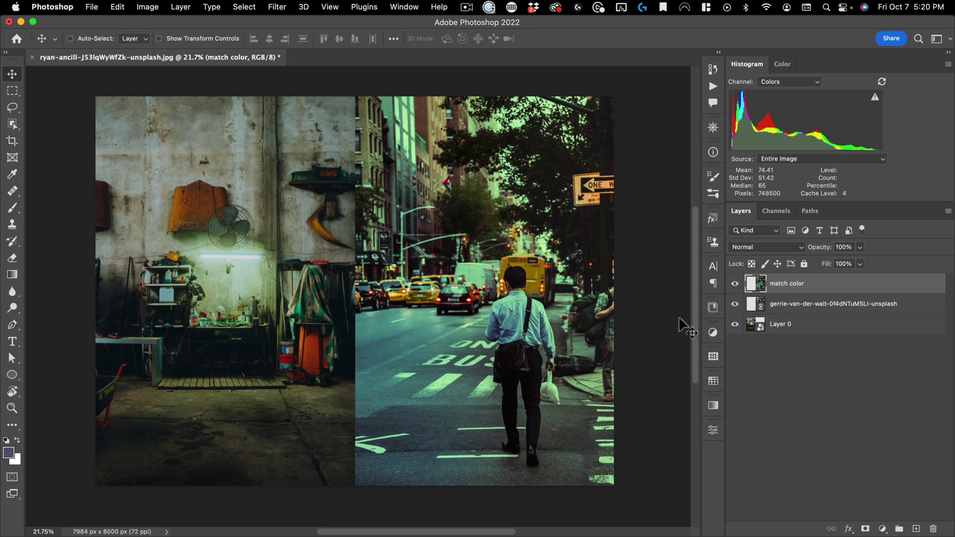
{"action": "left_click", "coordinate": [735, 284]}
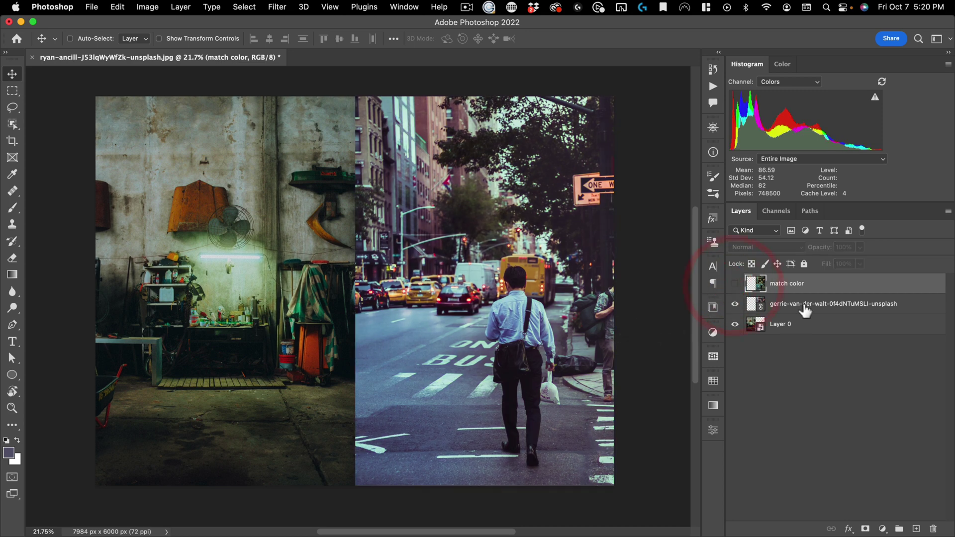
{"action": "left_click", "coordinate": [805, 307]}
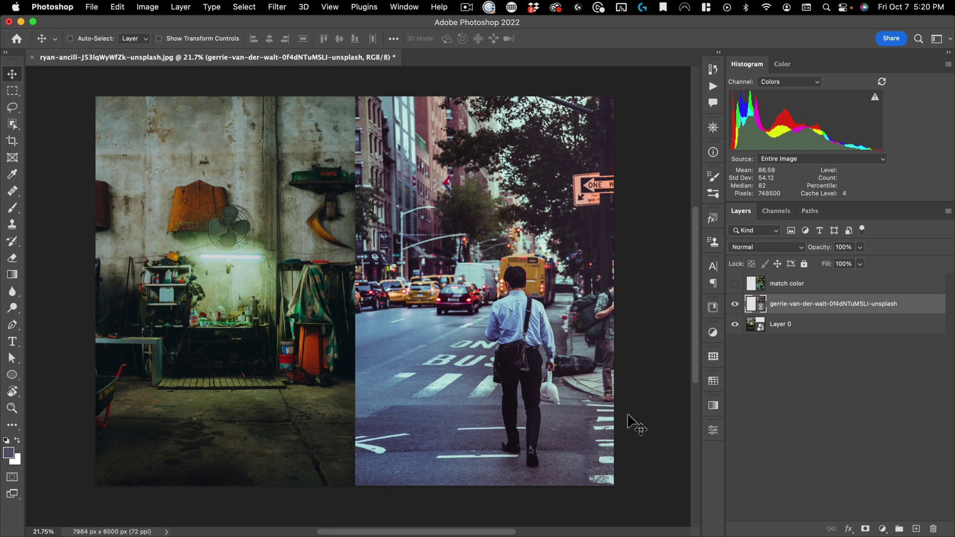
In Curves, raise the RGB black point slightly and darken the street photo's midtones
{"action": "key", "text": "super+m"}
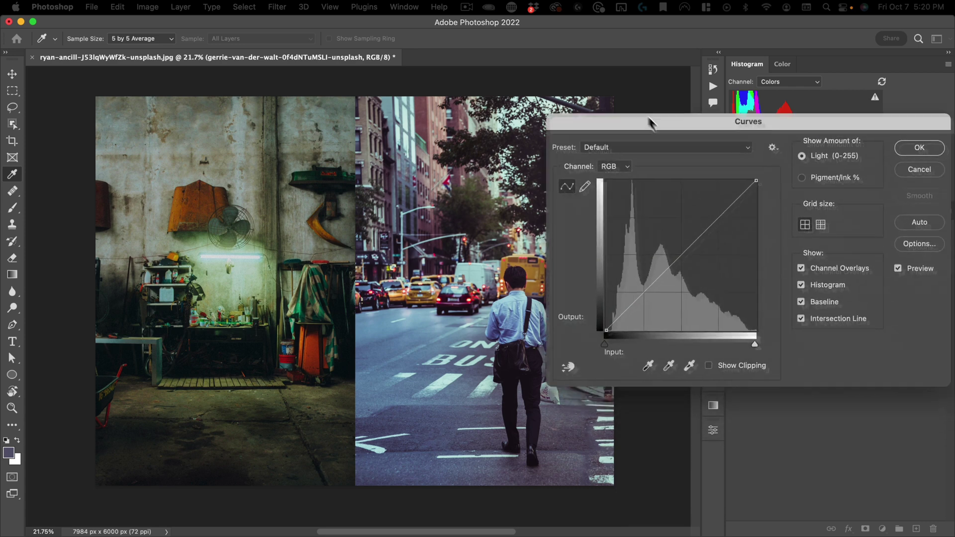
{"action": "mouse_move", "coordinate": [642, 121]}
{"action": "left_mouse_down"}
{"action": "mouse_move", "coordinate": [647, 40]}
{"action": "mouse_move", "coordinate": [658, 41]}
{"action": "left_mouse_up"}
{"action": "key", "text": "space"}
{"action": "mouse_move", "coordinate": [313, 171]}
{"action": "left_mouse_down"}
{"action": "mouse_move", "coordinate": [274, 179]}
{"action": "mouse_move", "coordinate": [253, 152]}
{"action": "left_mouse_up"}
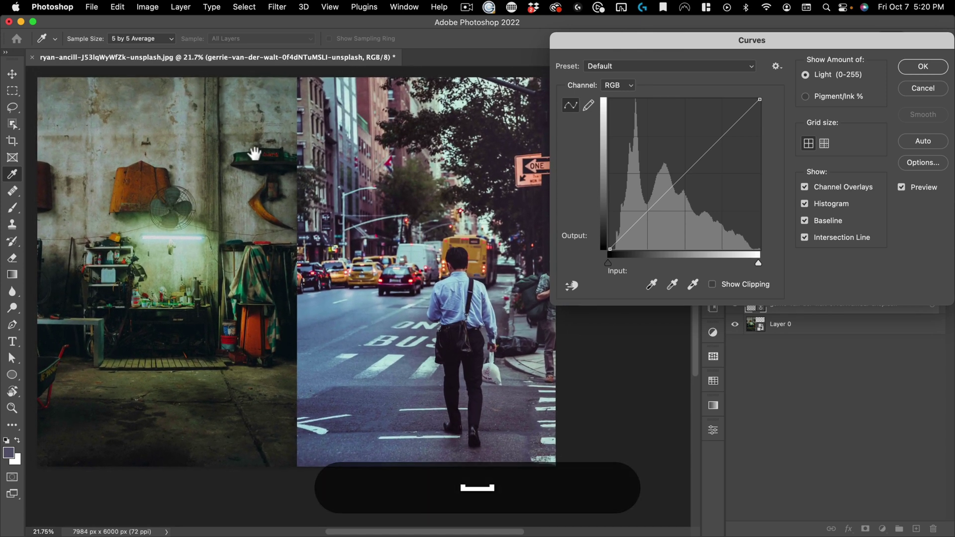
{"action": "left_click_drag", "start_coordinate": [616, 41], "coordinate": [597, 84]}
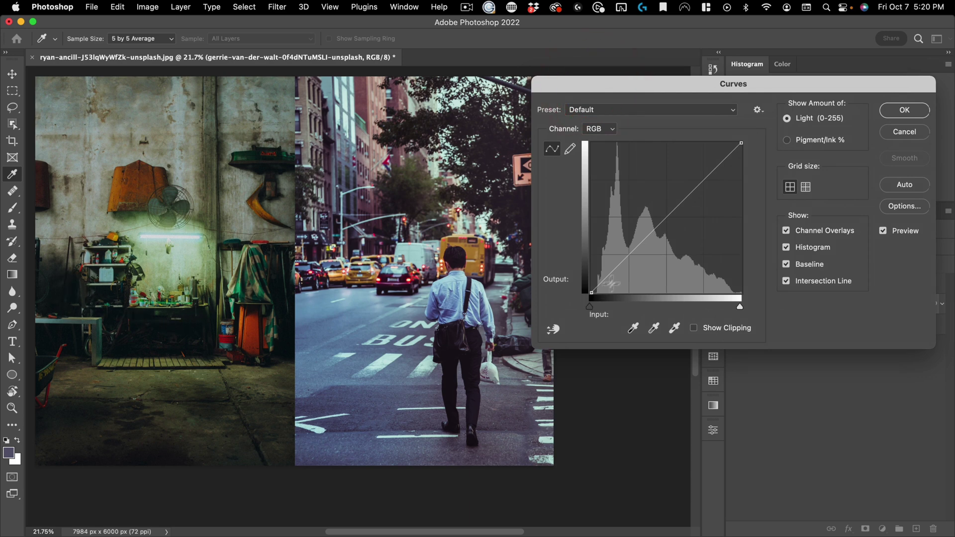
{"action": "left_click_drag", "start_coordinate": [588, 308], "coordinate": [595, 307]}
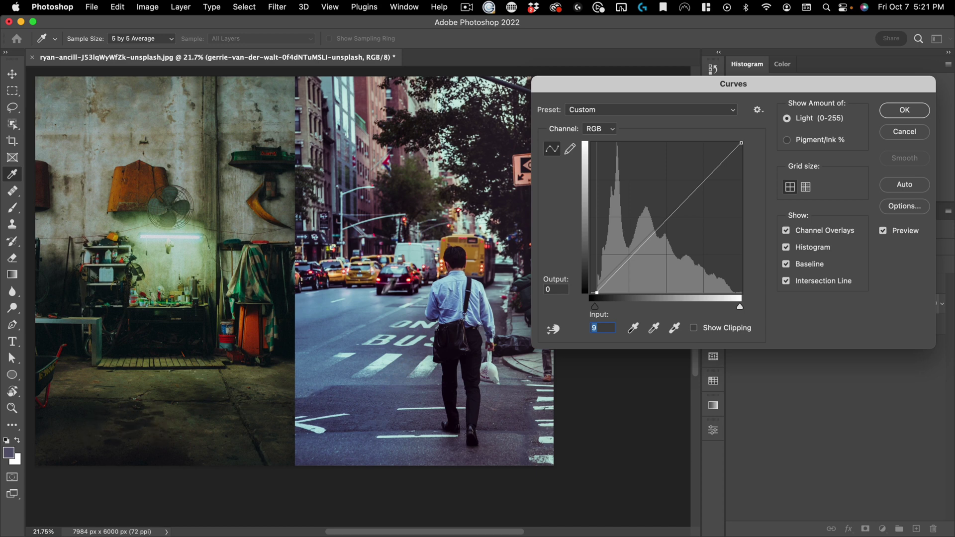
{"action": "left_click_drag", "start_coordinate": [627, 263], "coordinate": [634, 269]}
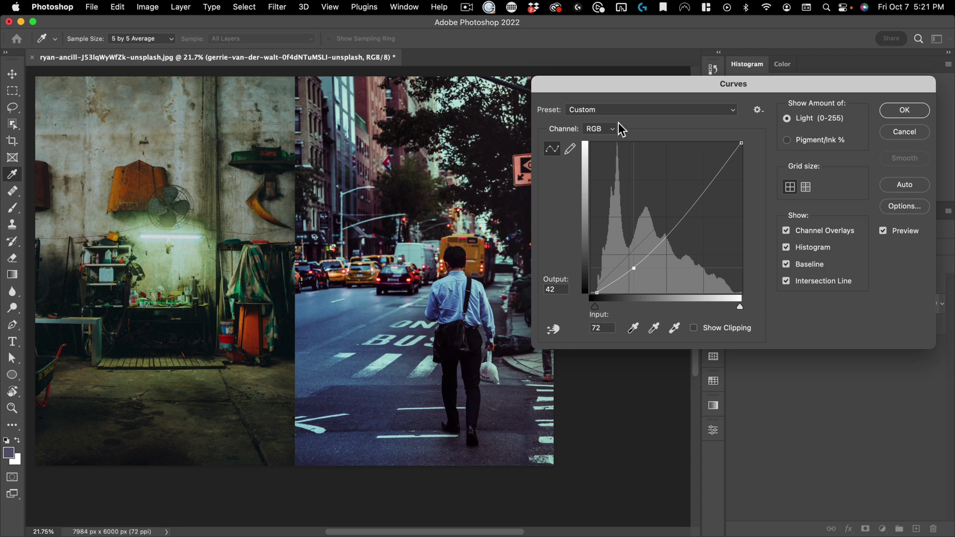
Try a green channel curve adjustment, then remove it again
{"action": "left_click", "coordinate": [597, 128]}
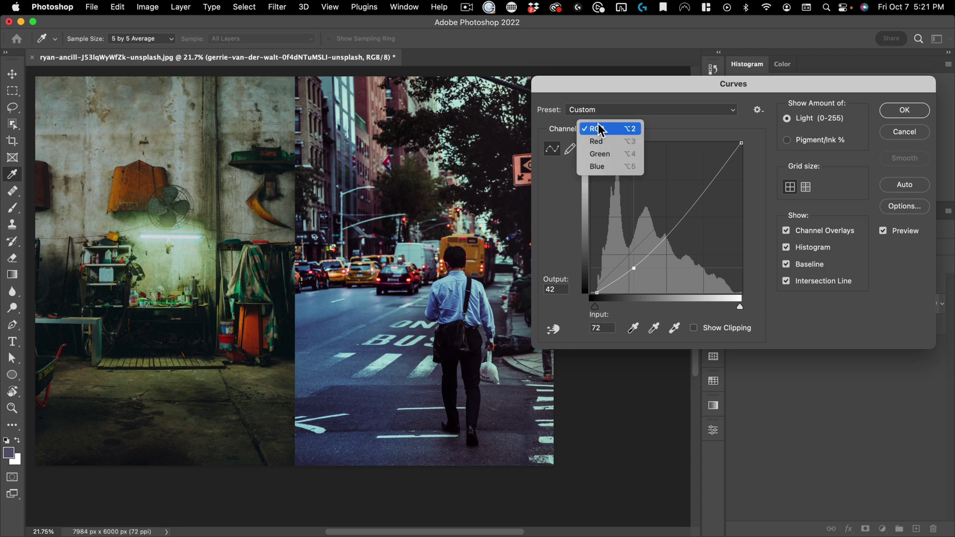
{"action": "left_click", "coordinate": [601, 154]}
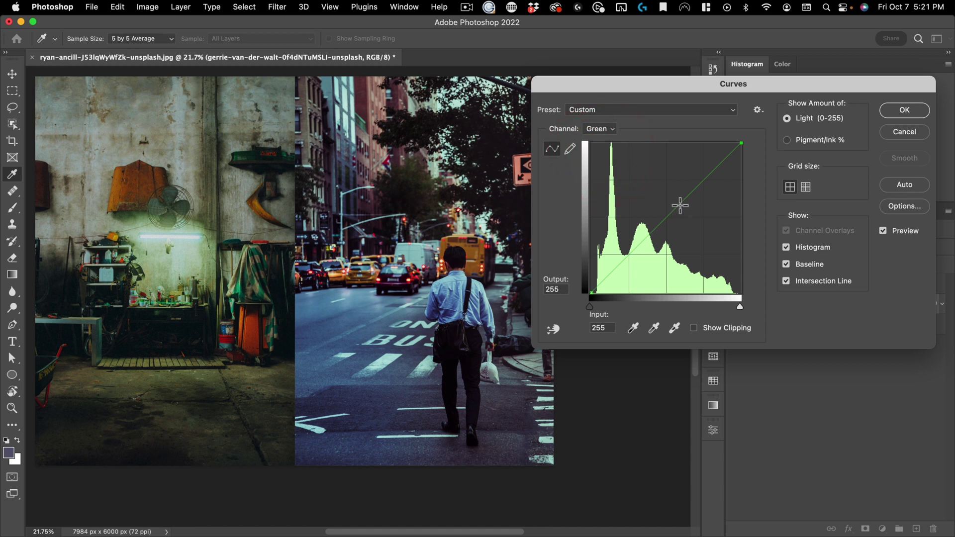
{"action": "left_click_drag", "start_coordinate": [679, 205], "coordinate": [677, 187]}
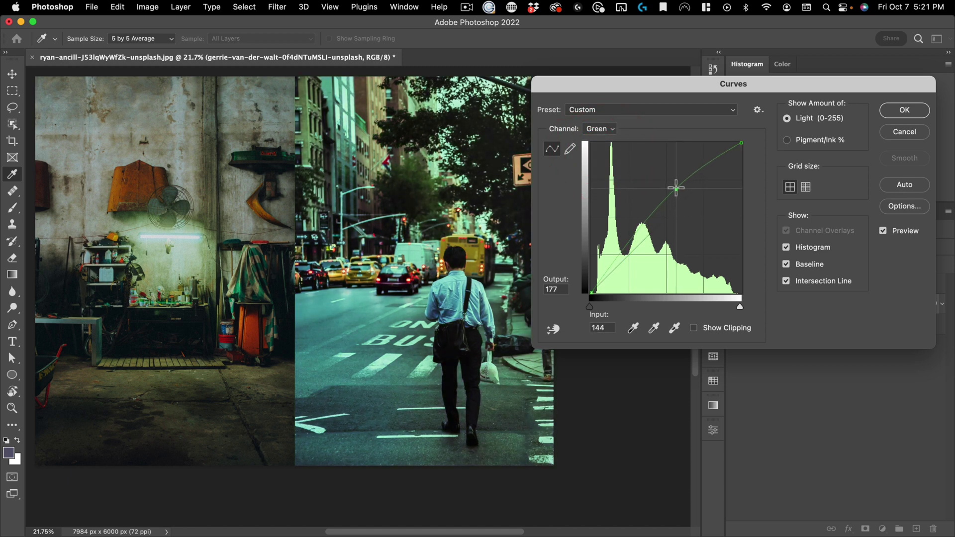
{"action": "left_click_drag", "start_coordinate": [676, 183], "coordinate": [652, 55]}
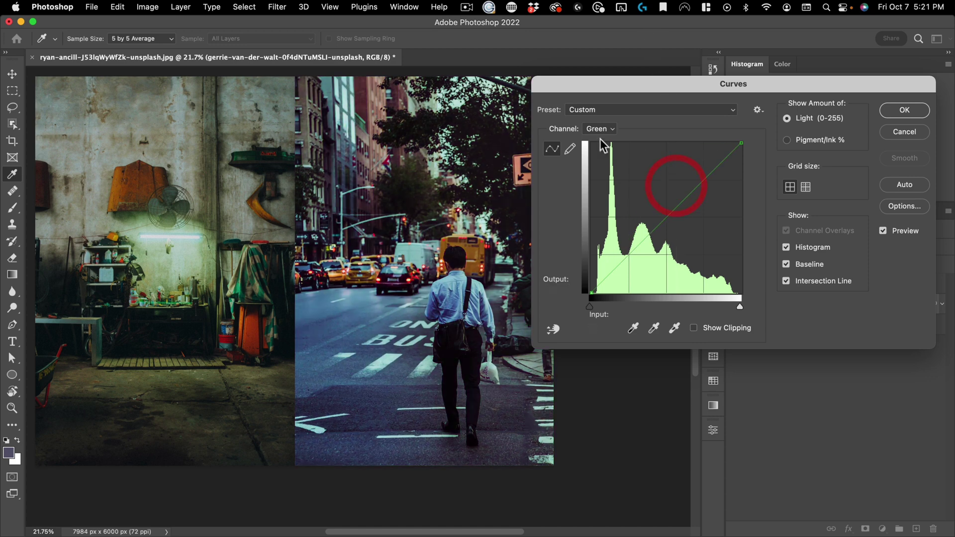
{"action": "left_click", "coordinate": [612, 132]}
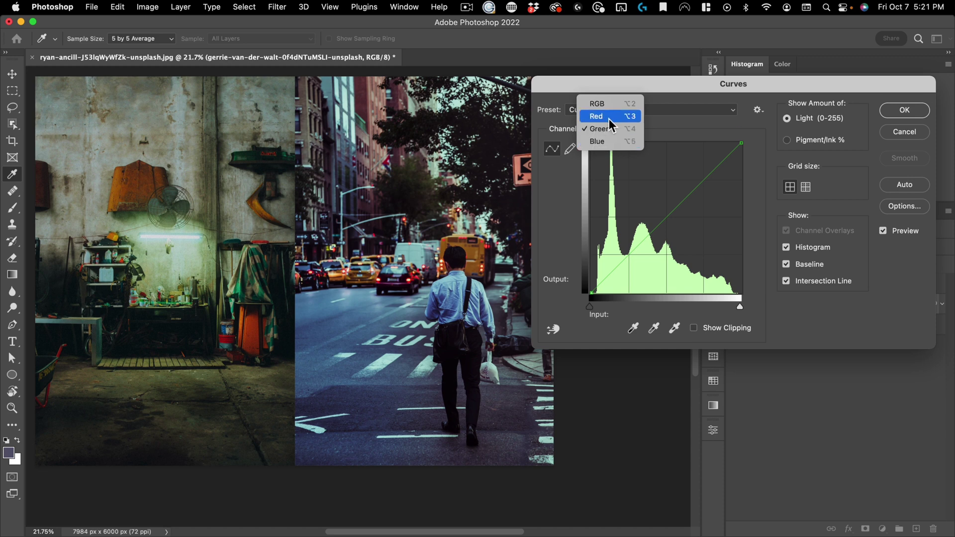
{"action": "left_click", "coordinate": [607, 127]}
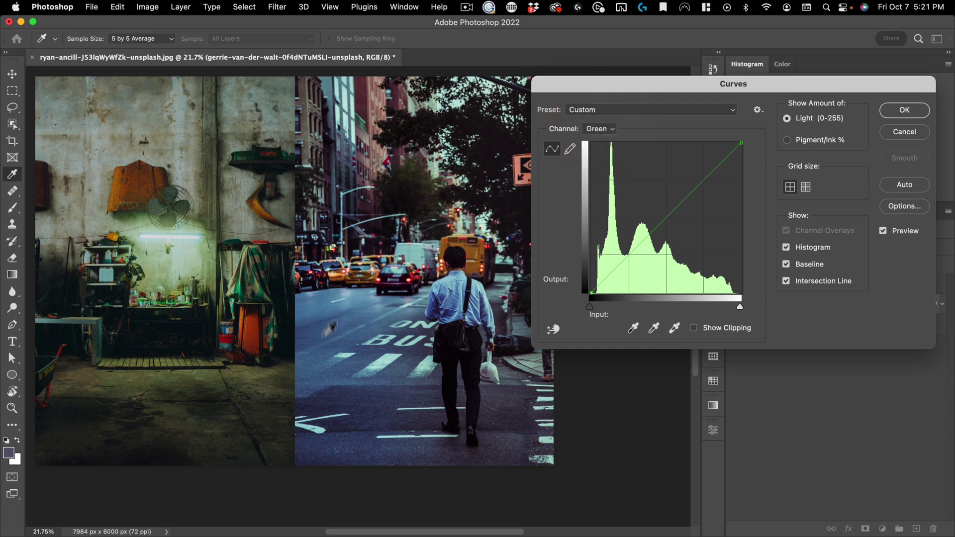
On the Red channel, keep the black point at 0 and lift the red highlights
{"action": "left_click", "coordinate": [610, 129]}
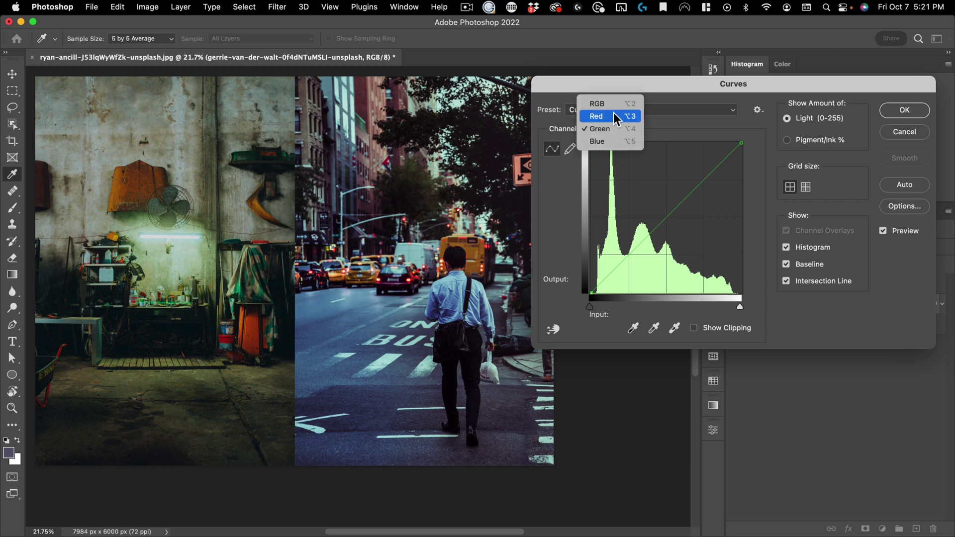
{"action": "left_click", "coordinate": [614, 113]}
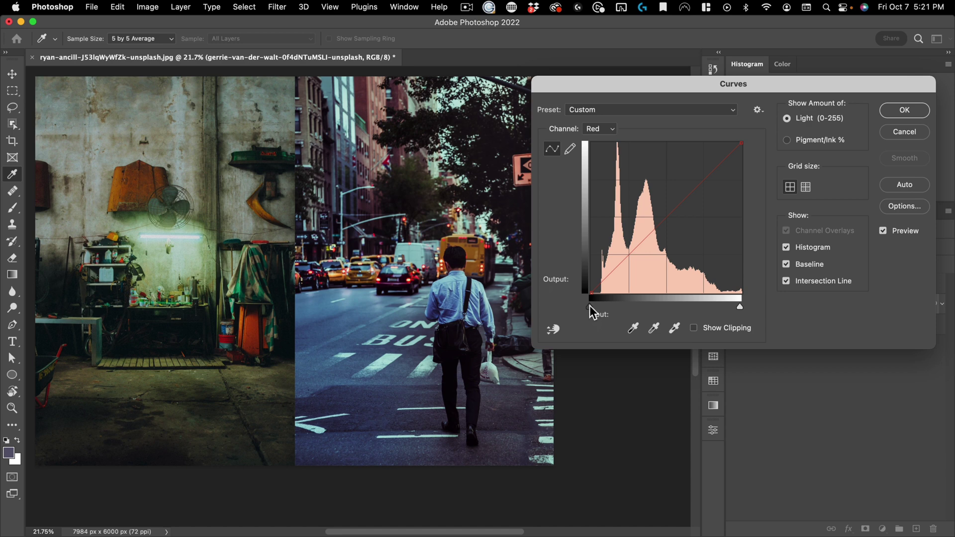
{"action": "left_click_drag", "start_coordinate": [589, 305], "coordinate": [591, 304]}
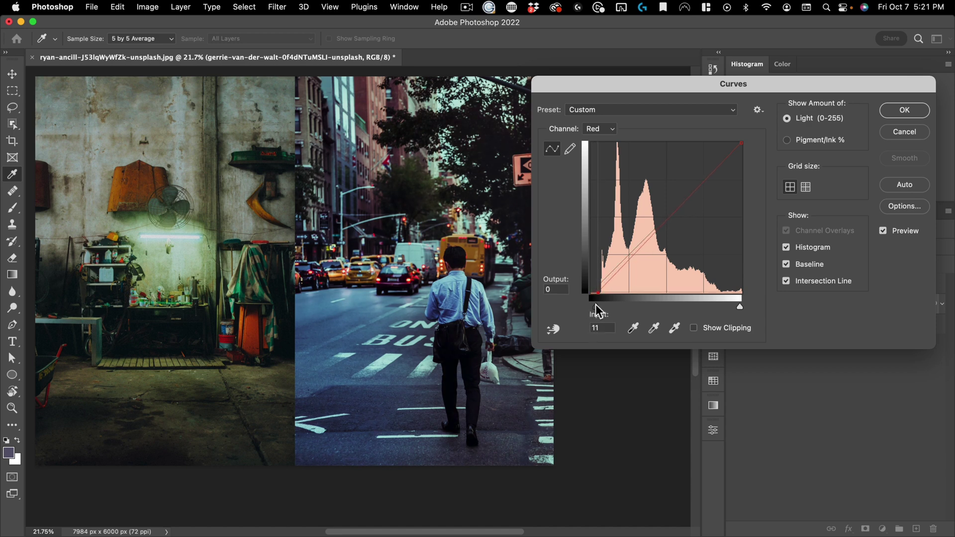
{"action": "left_click_drag", "start_coordinate": [595, 305], "coordinate": [585, 302]}
{"action": "left_click", "coordinate": [584, 302]}
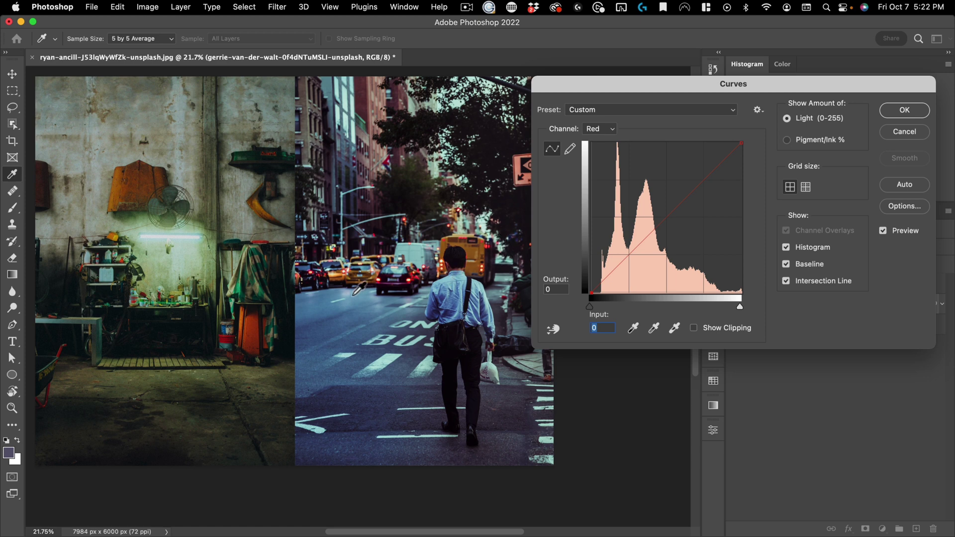
{"action": "left_click_drag", "start_coordinate": [705, 180], "coordinate": [702, 173]}
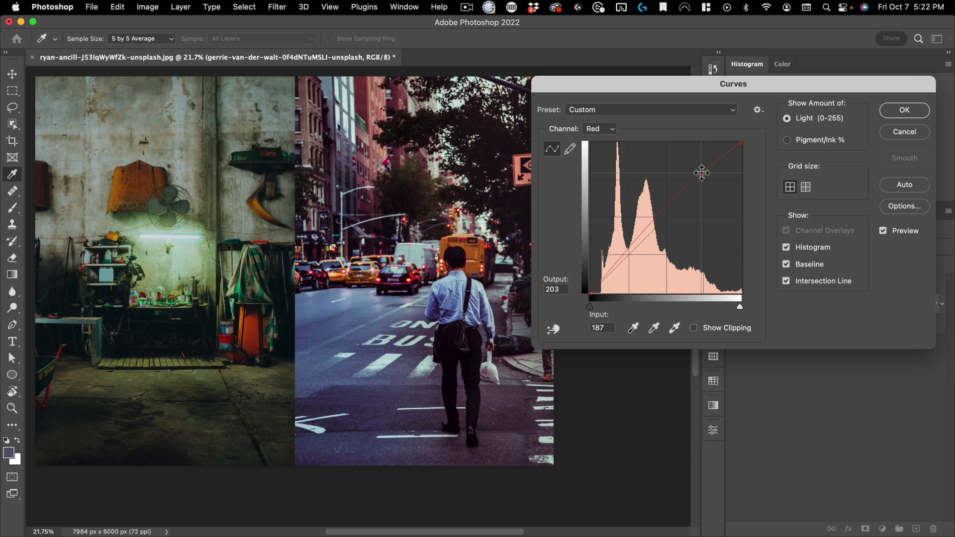
{"action": "left_click", "coordinate": [600, 129]}
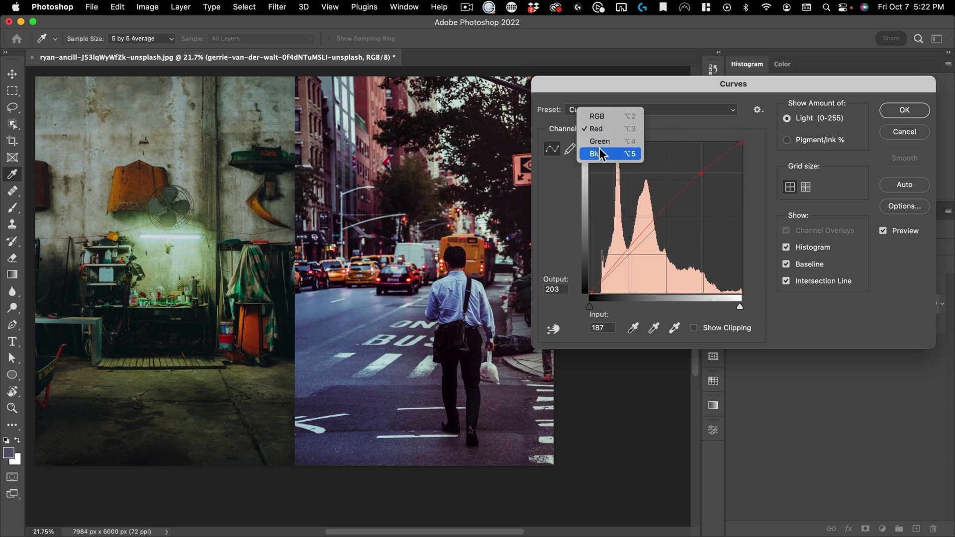
Lower the blue midtone curve a little and nudge the green midtone point down
{"action": "left_click", "coordinate": [601, 153]}
{"action": "left_click_drag", "start_coordinate": [661, 230], "coordinate": [669, 247]}
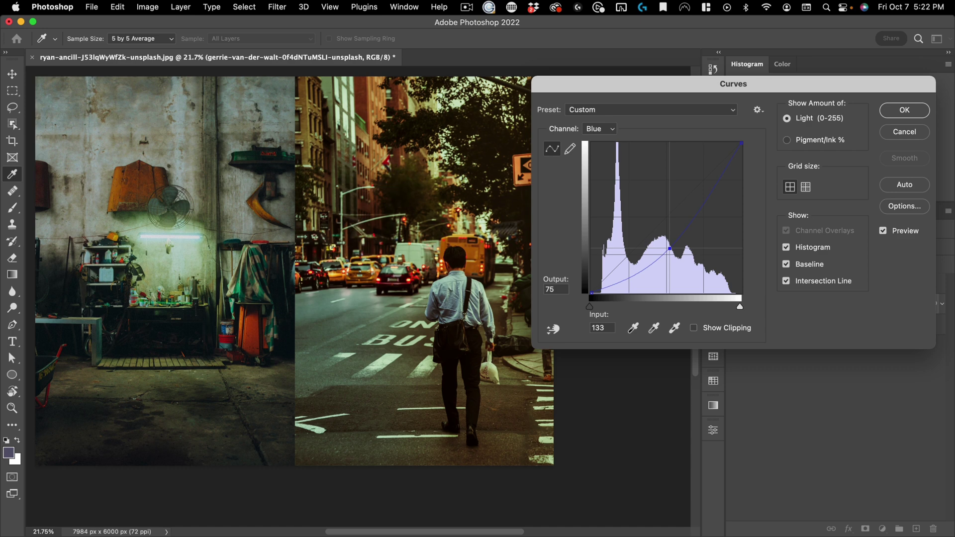
{"action": "left_click_drag", "start_coordinate": [670, 252], "coordinate": [669, 241]}
{"action": "left_click", "coordinate": [607, 128]}
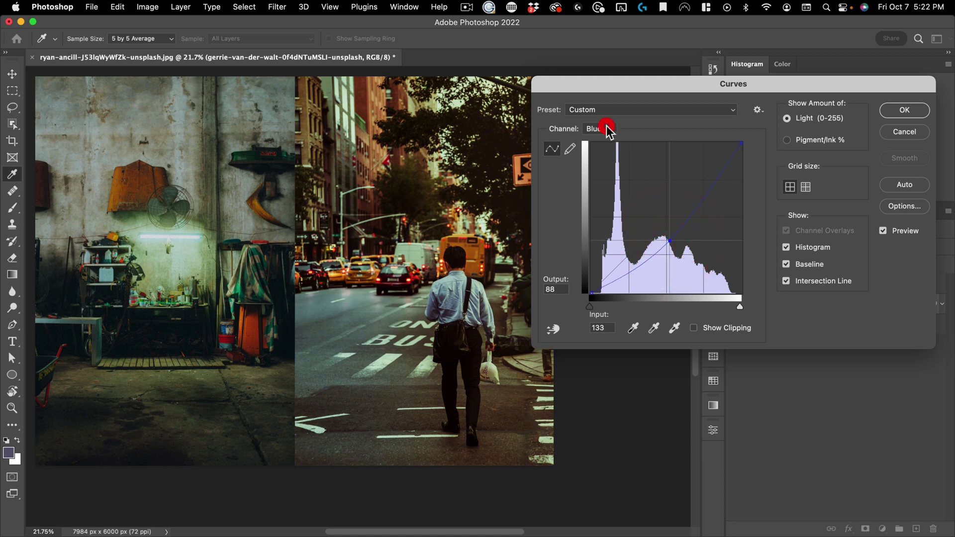
{"action": "left_click", "coordinate": [604, 117]}
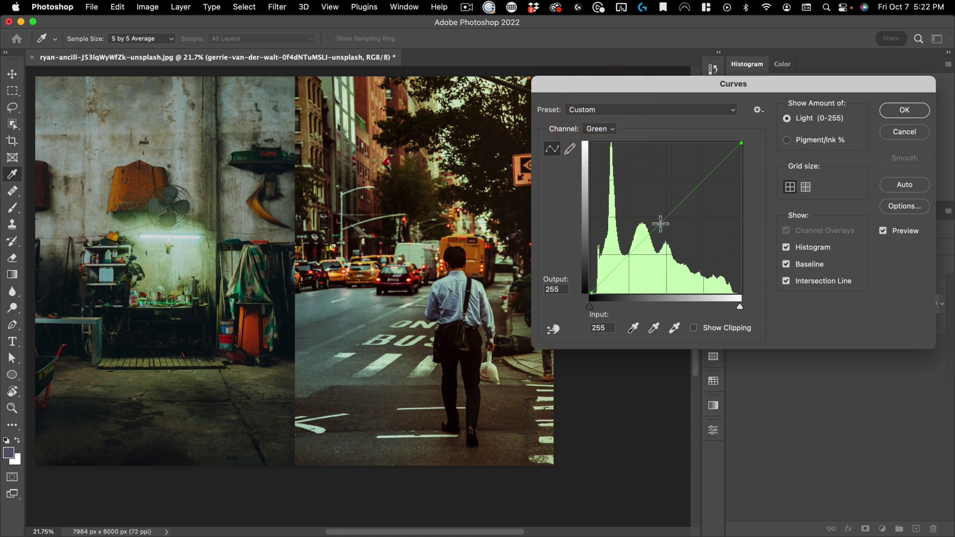
{"action": "left_click_drag", "start_coordinate": [658, 218], "coordinate": [657, 220]}
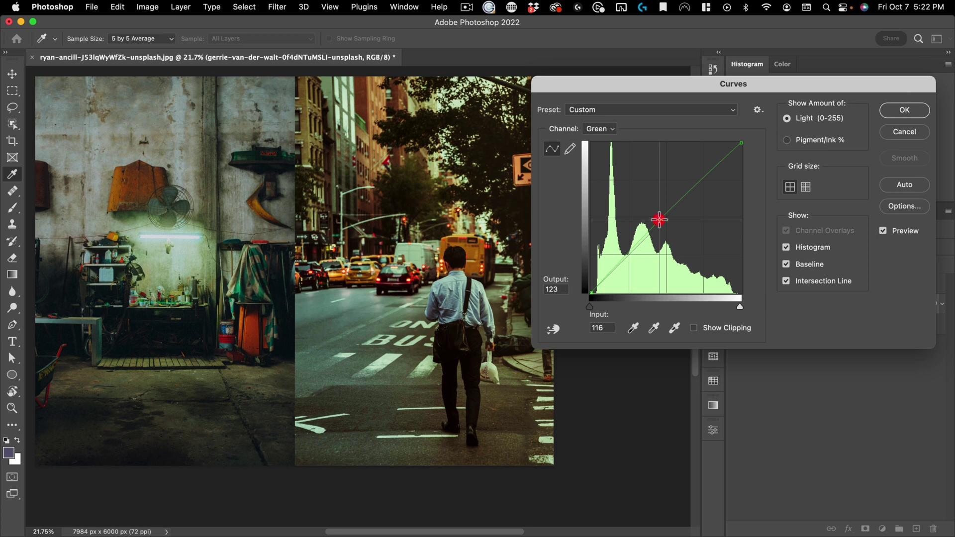
Add a red shadow point and lift it slightly
{"action": "left_click", "coordinate": [601, 128]}
{"action": "left_click", "coordinate": [613, 122]}
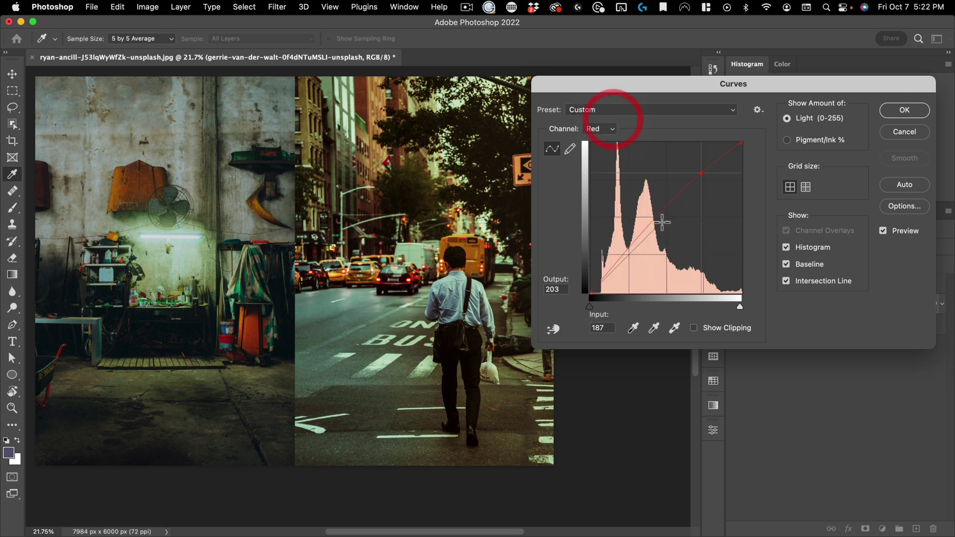
{"action": "left_click", "coordinate": [639, 237]}
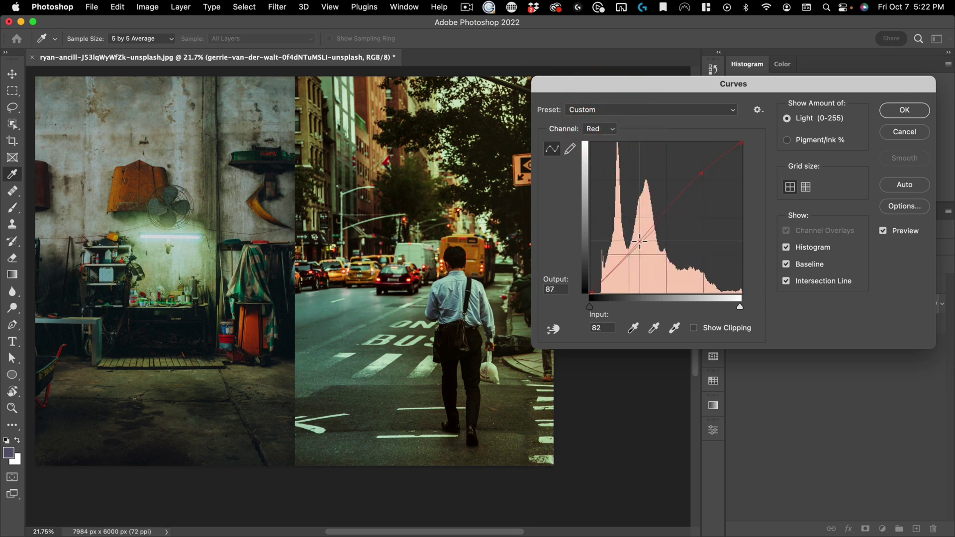
{"action": "left_click_drag", "start_coordinate": [639, 242], "coordinate": [640, 241]}
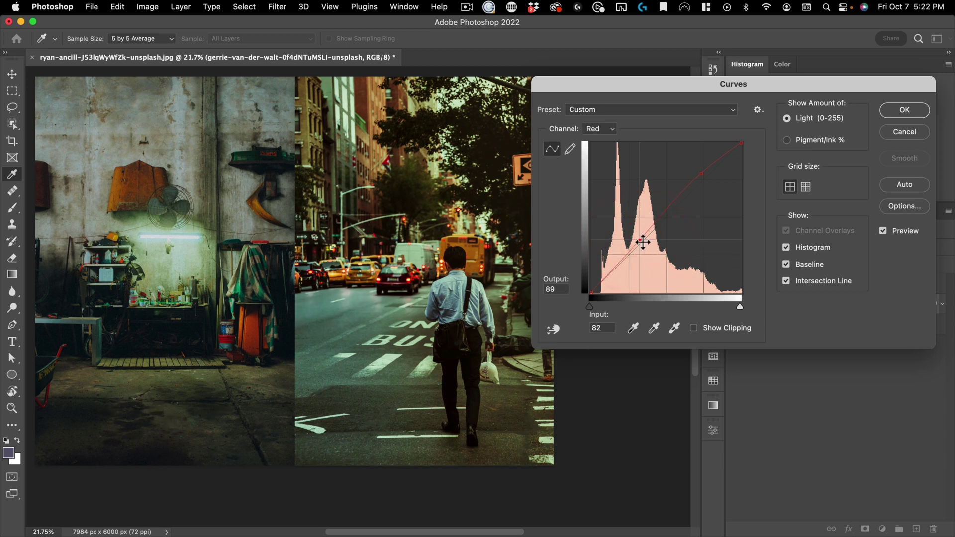
{"action": "left_click_drag", "start_coordinate": [640, 241], "coordinate": [642, 240]}
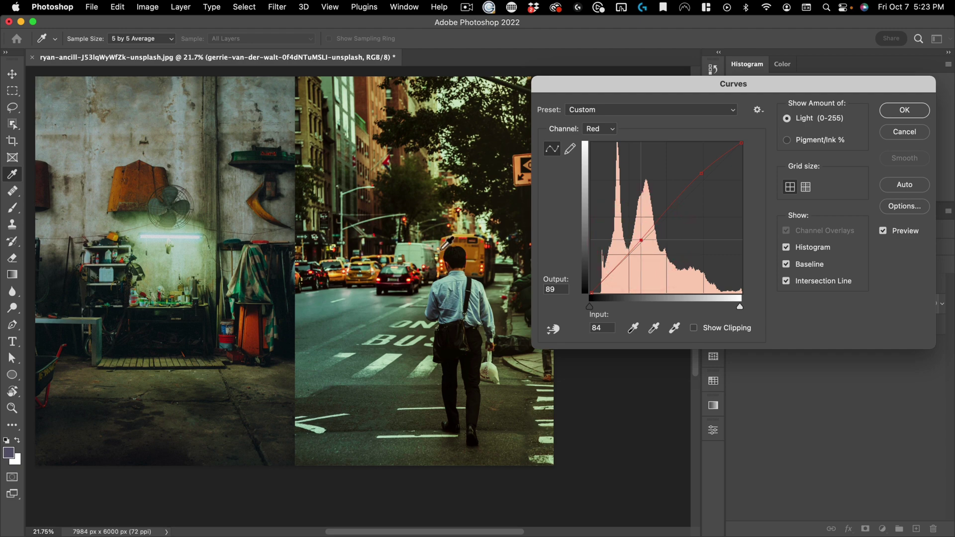
{"action": "left_click_drag", "start_coordinate": [609, 89], "coordinate": [584, 161]}
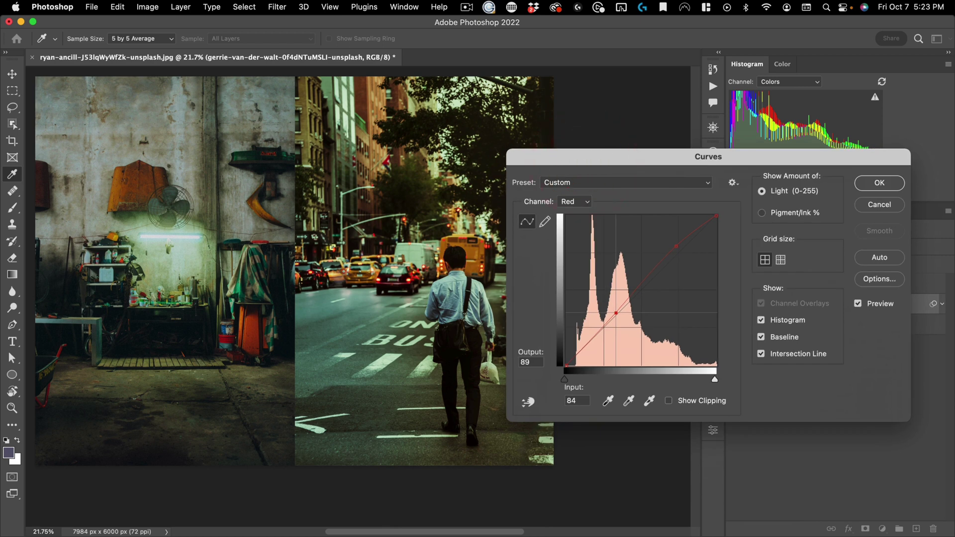
Apply Curves as a smart filter, then toggle the 'match color' layer to compare looks
{"action": "left_click_drag", "start_coordinate": [686, 154], "coordinate": [558, 140]}
{"action": "left_click", "coordinate": [748, 175]}
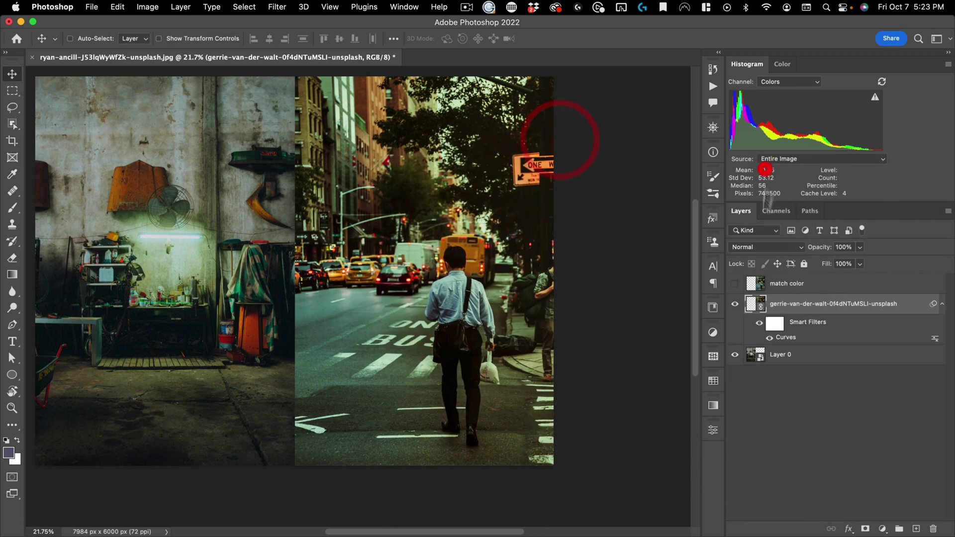
{"action": "left_click", "coordinate": [734, 284]}
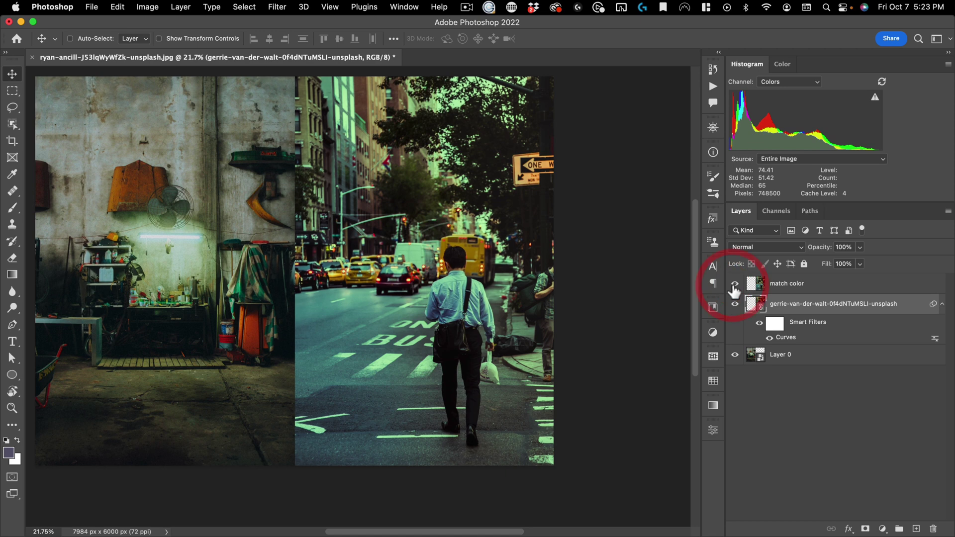
{"action": "left_click", "coordinate": [734, 284]}
{"action": "left_click", "coordinate": [734, 285]}
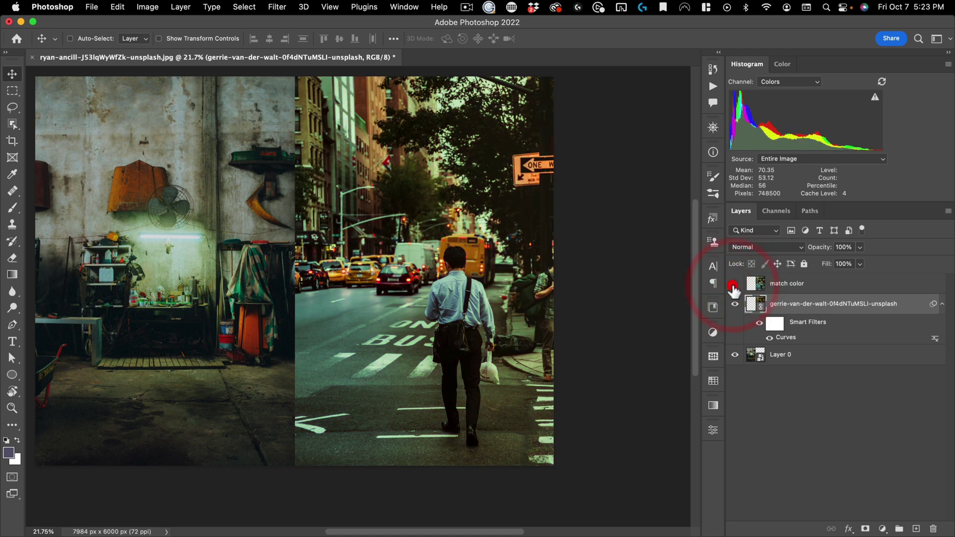
{"action": "left_click", "coordinate": [734, 284]}
{"action": "left_click", "coordinate": [734, 285]}
{"action": "left_click", "coordinate": [734, 284]}
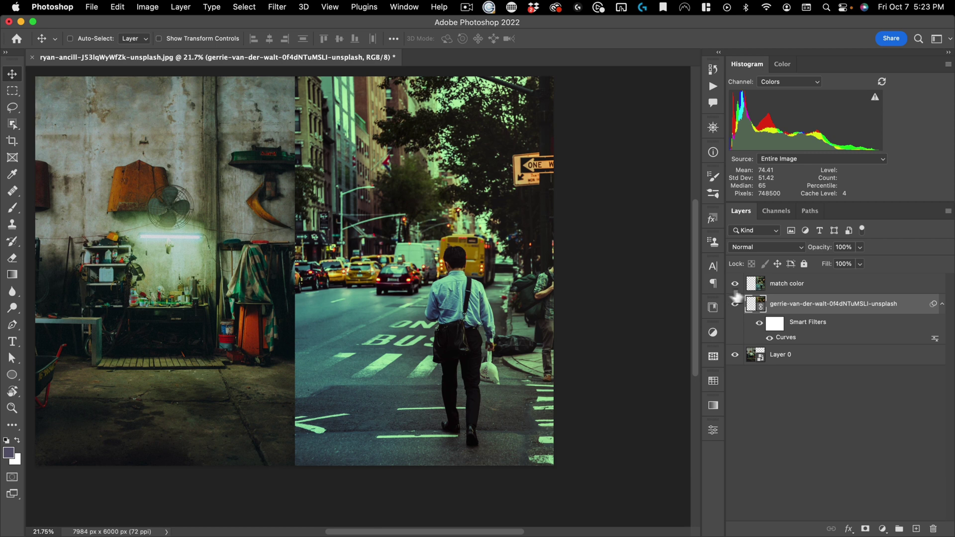
{"action": "left_click", "coordinate": [734, 284]}
{"action": "left_click", "coordinate": [736, 285]}
{"action": "left_click", "coordinate": [735, 284]}
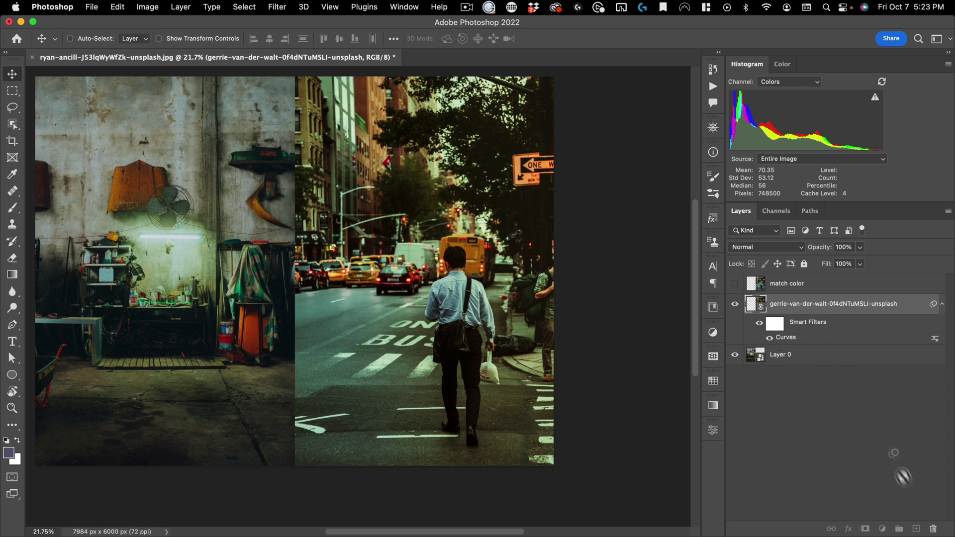
Delete the street photo's Curves smart filter and apply Average blur to it
{"action": "left_click_drag", "start_coordinate": [816, 324], "coordinate": [933, 528]}
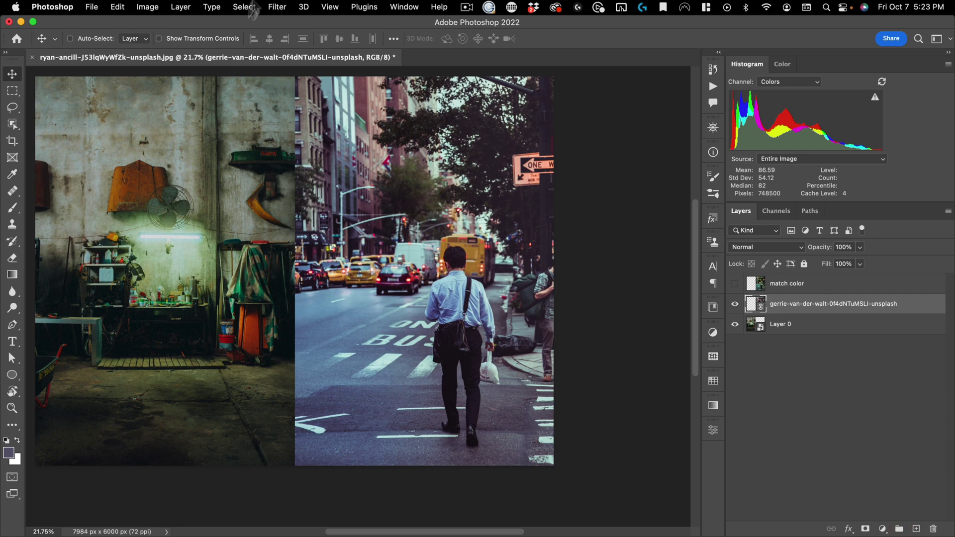
{"action": "left_click", "coordinate": [245, 7]}
{"action": "mouse_move", "coordinate": [281, 161]}
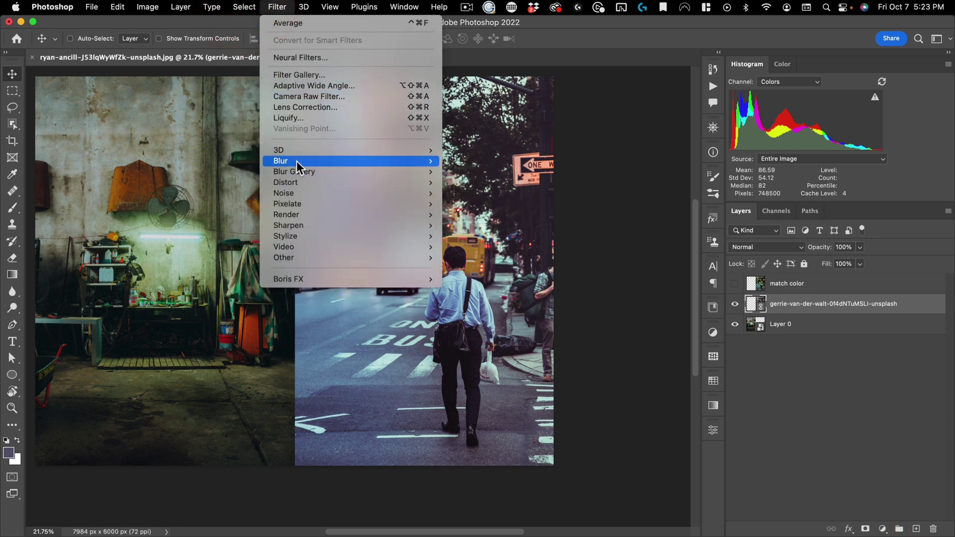
{"action": "left_click", "coordinate": [490, 161]}
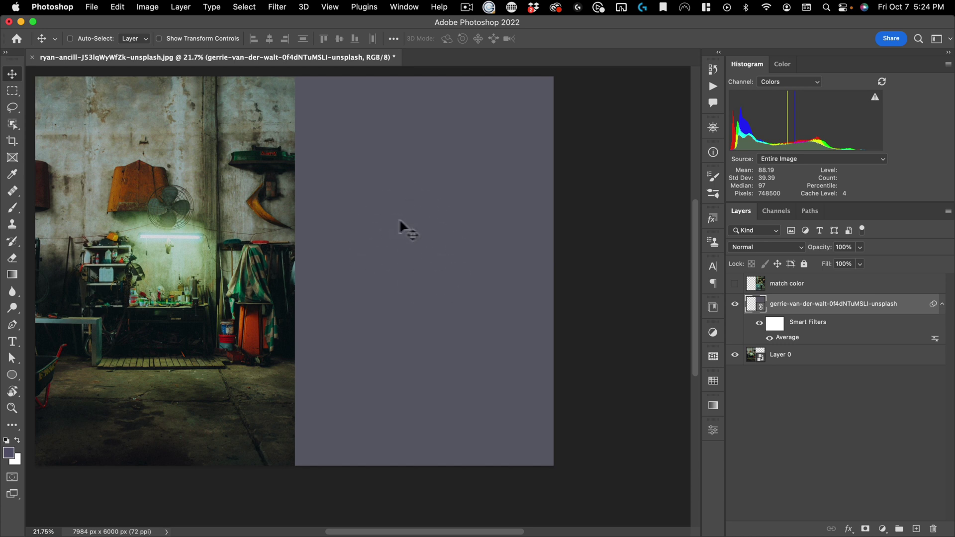
Apply Average blur to the workshop photo (Layer 0), then reselect the street layer
{"action": "left_click", "coordinate": [793, 356]}
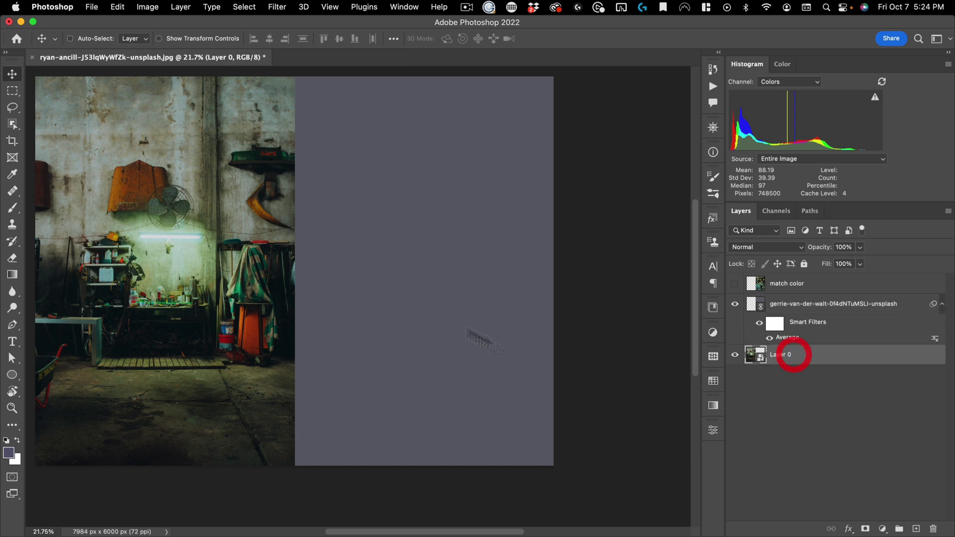
{"action": "left_click", "coordinate": [283, 9]}
{"action": "left_click", "coordinate": [283, 23]}
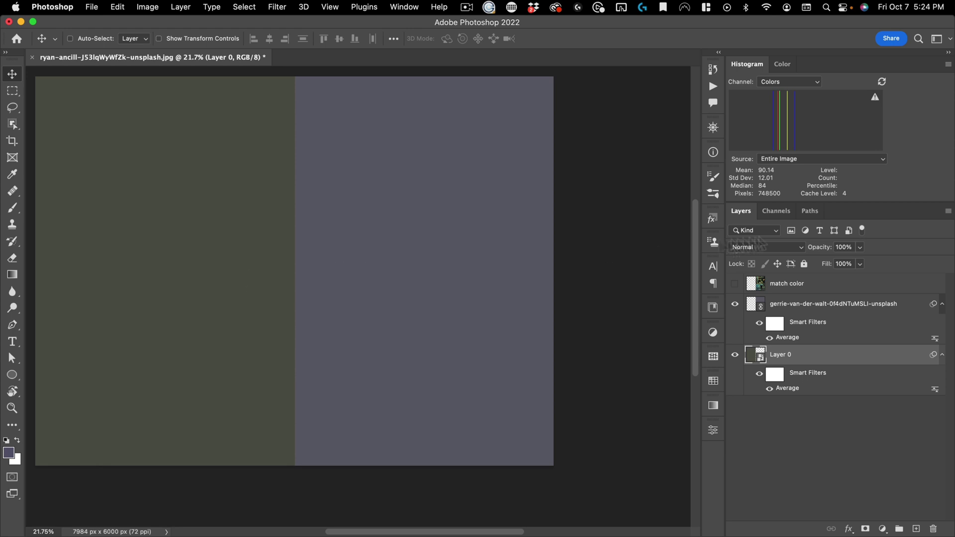
{"action": "left_click", "coordinate": [807, 306]}
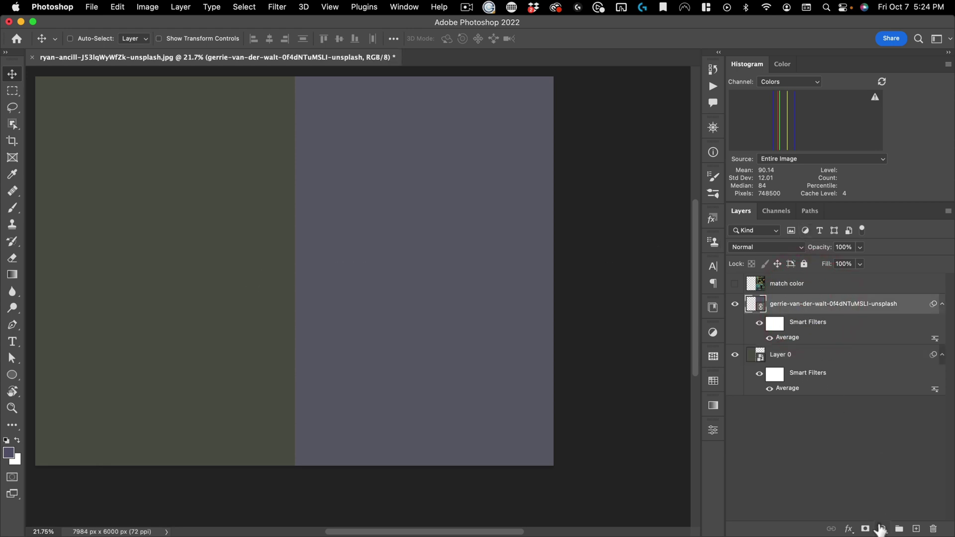
Add a Curves adjustment layer above the street photo
{"action": "left_click", "coordinate": [882, 528]}
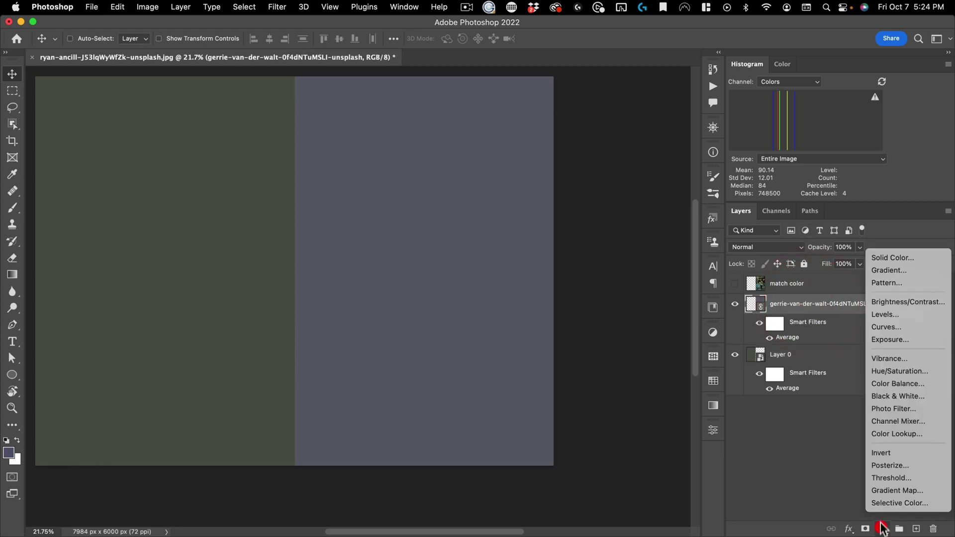
{"action": "left_click", "coordinate": [896, 331]}
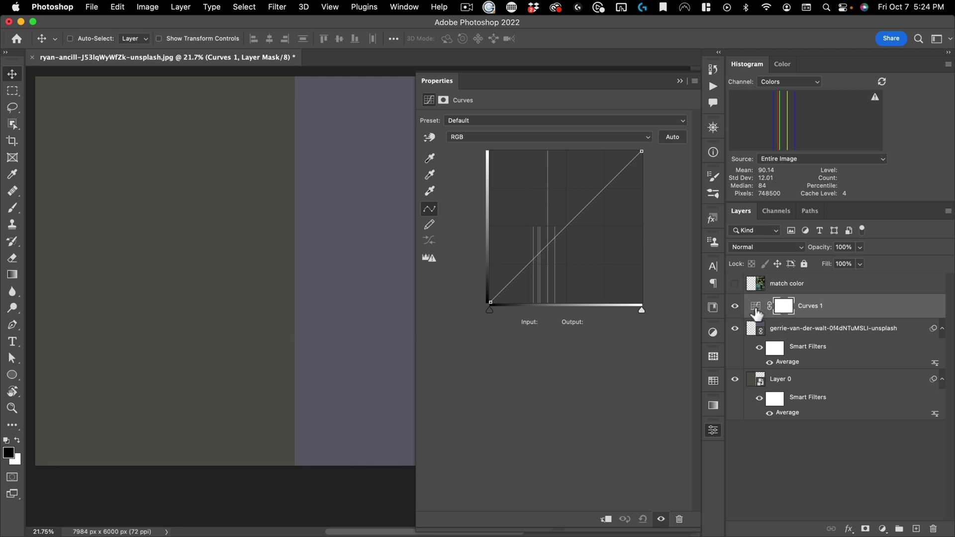
{"action": "left_click", "coordinate": [756, 307]}
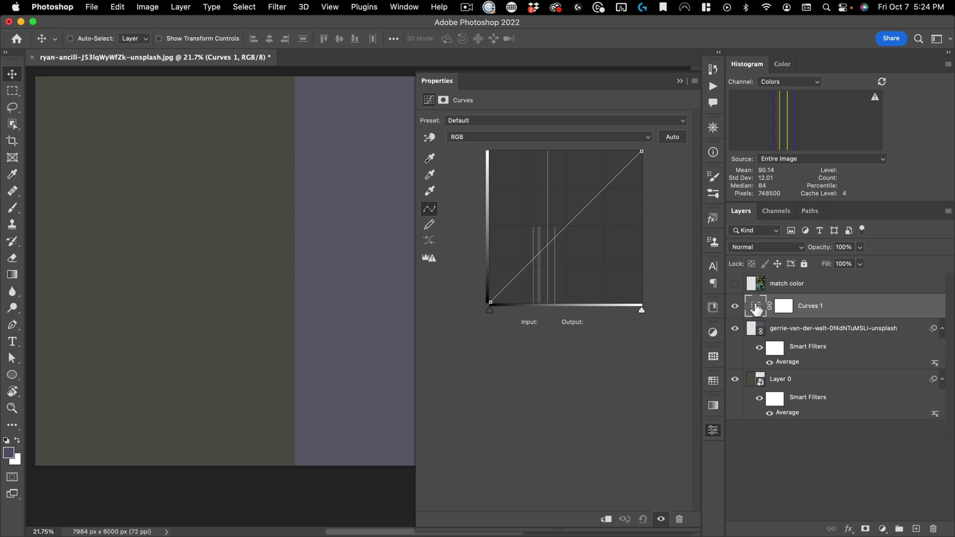
{"action": "left_click", "coordinate": [780, 307]}
Set the gray-point target colour to the workshop's sampled average colour
{"action": "left_click", "coordinate": [432, 178]}
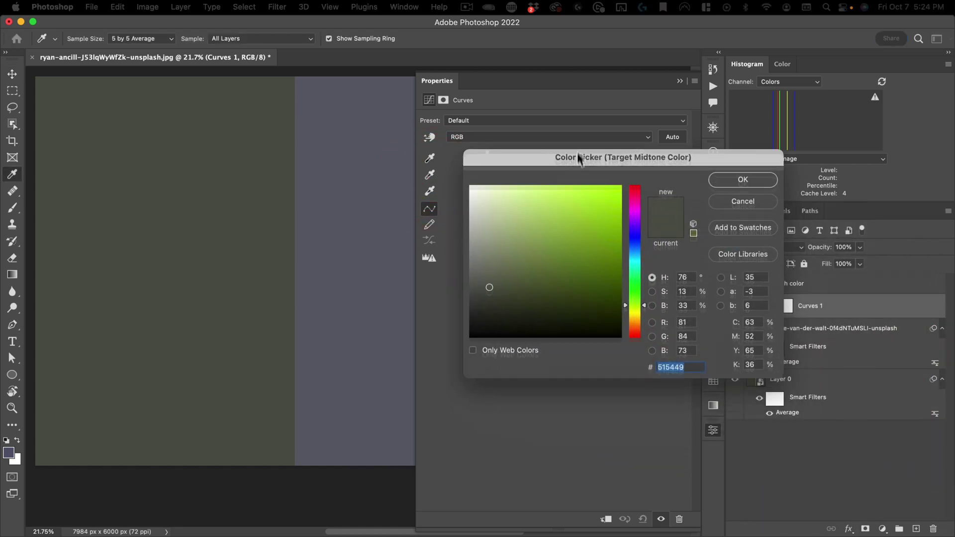
{"action": "left_click_drag", "start_coordinate": [577, 156], "coordinate": [606, 108]}
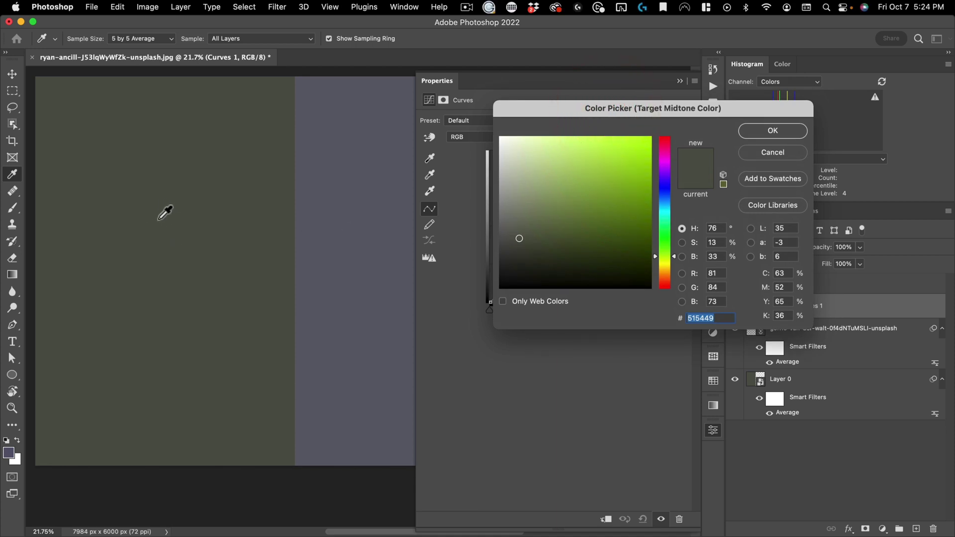
{"action": "left_click", "coordinate": [158, 219]}
{"action": "left_click", "coordinate": [171, 223]}
{"action": "left_click", "coordinate": [772, 131]}
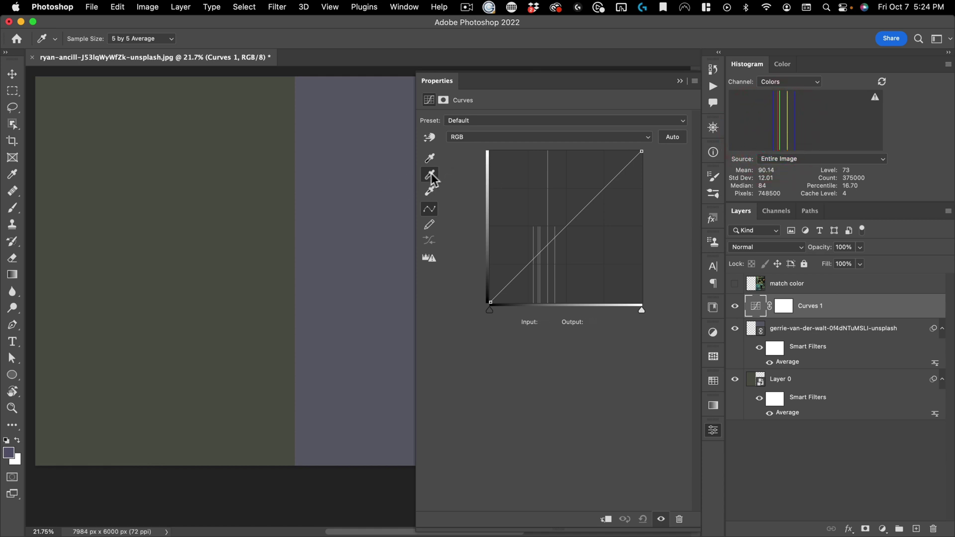
Sample the street photo's average as the gray point and clip Curves 1 to the street layer
{"action": "left_click", "coordinate": [429, 174]}
{"action": "left_click", "coordinate": [370, 174]}
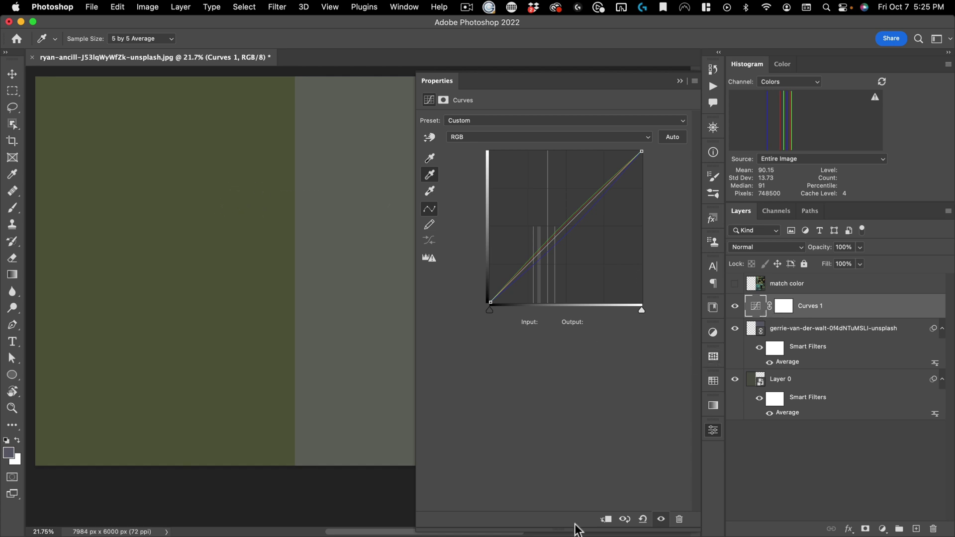
{"action": "left_click", "coordinate": [605, 522]}
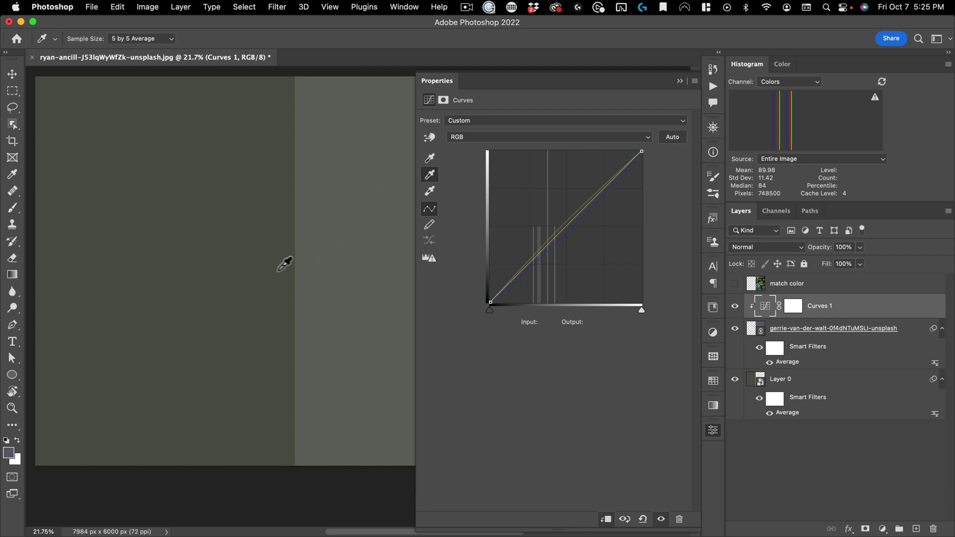
Toggle Curves 1 visibility to compare the street photo before and after
{"action": "left_click", "coordinate": [660, 520]}
{"action": "left_click", "coordinate": [660, 520]}
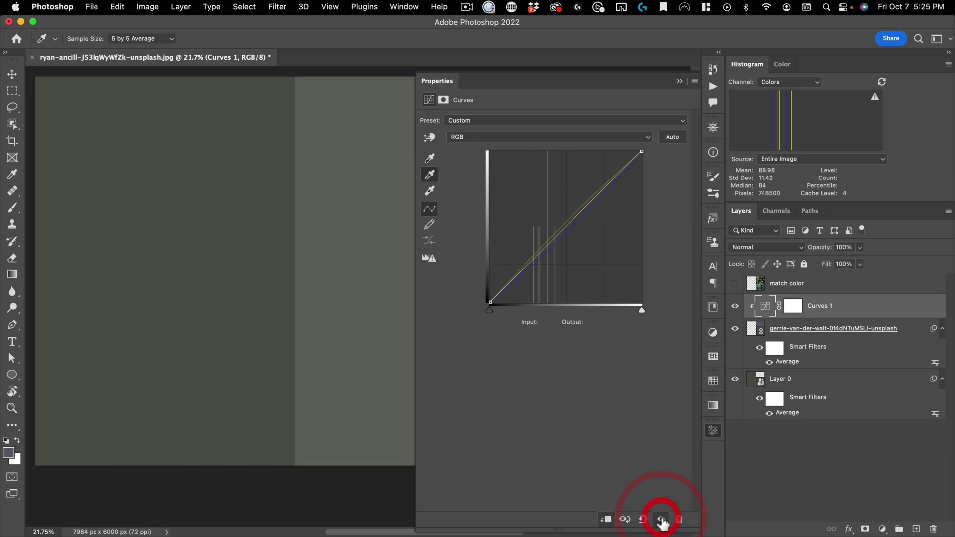
{"action": "left_click", "coordinate": [660, 520]}
{"action": "left_click", "coordinate": [659, 520]}
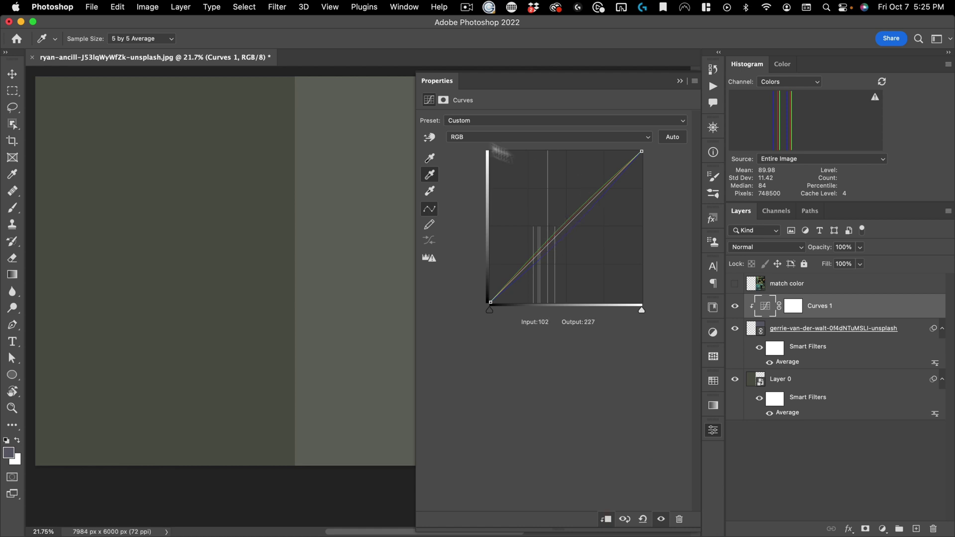
Return Curves 1 to RGB, set the black point to 8, and pull midtones down to 133/113
{"action": "left_click", "coordinate": [487, 137]}
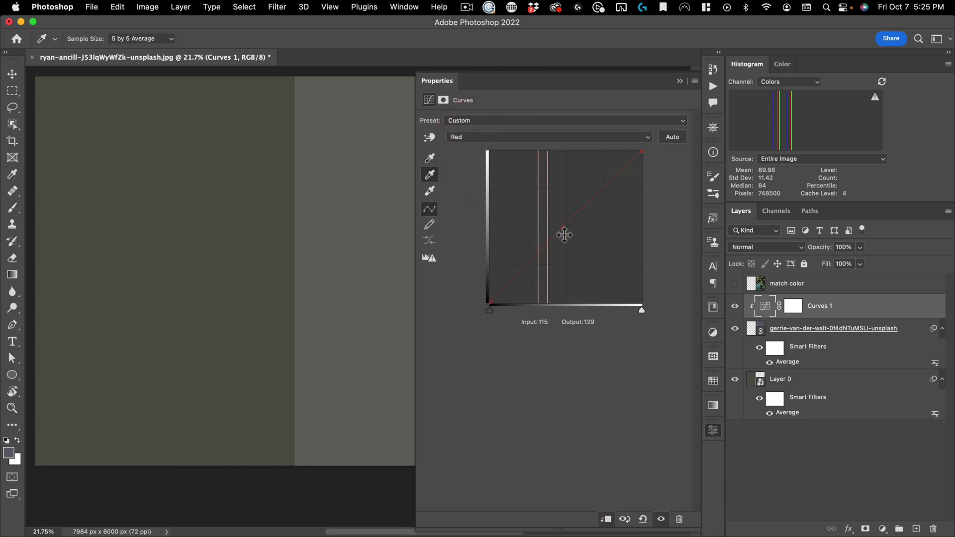
{"action": "left_click", "coordinate": [513, 139]}
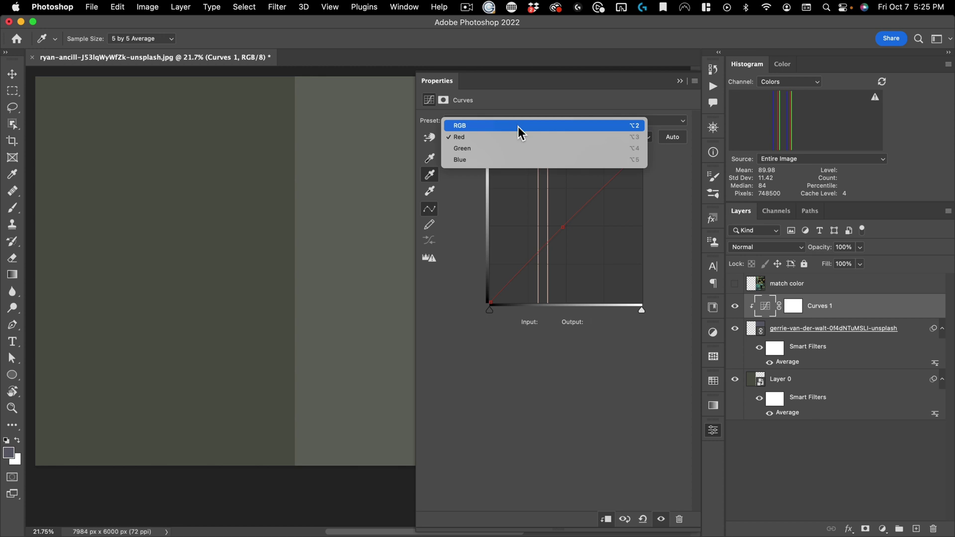
{"action": "left_click", "coordinate": [517, 126]}
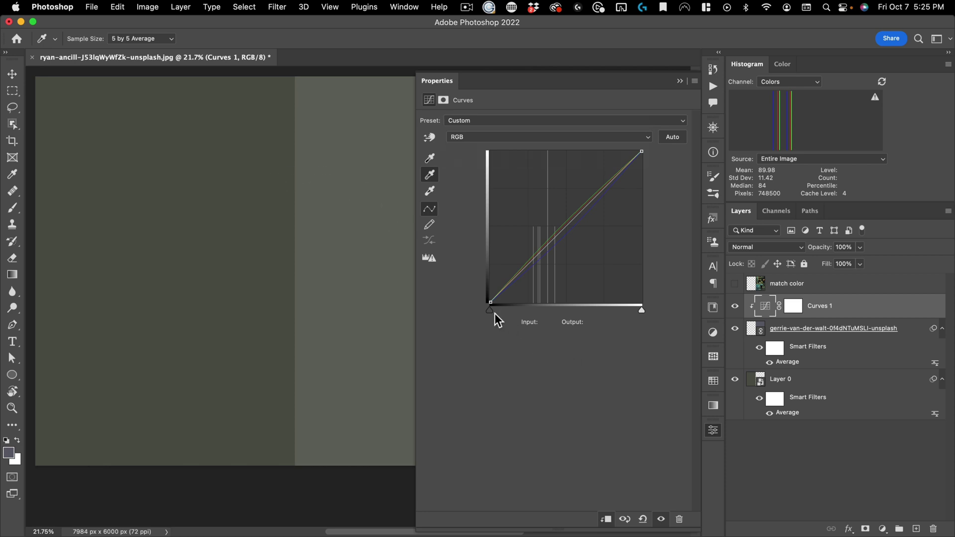
{"action": "left_click_drag", "start_coordinate": [490, 311], "coordinate": [493, 313]}
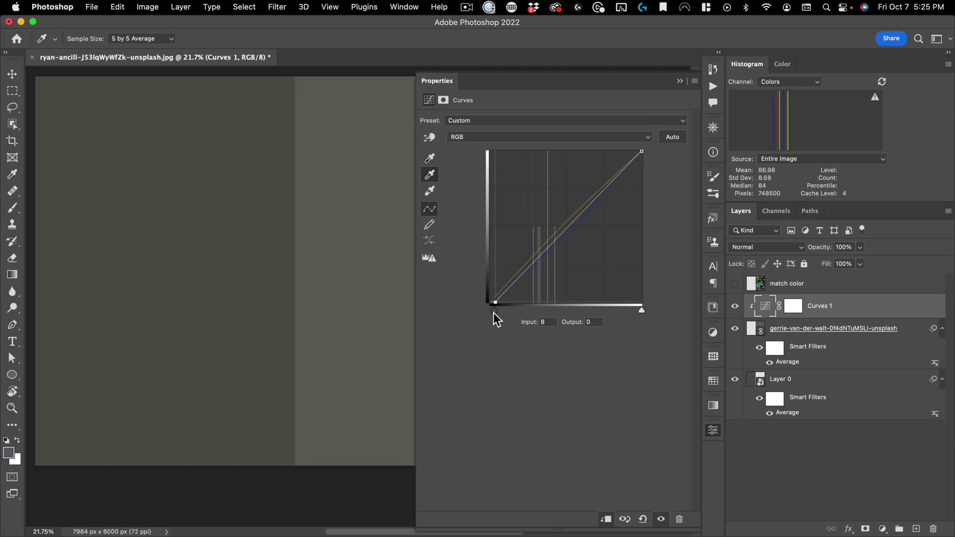
{"action": "left_click", "coordinate": [494, 313]}
{"action": "left_click_drag", "start_coordinate": [567, 227], "coordinate": [570, 236]}
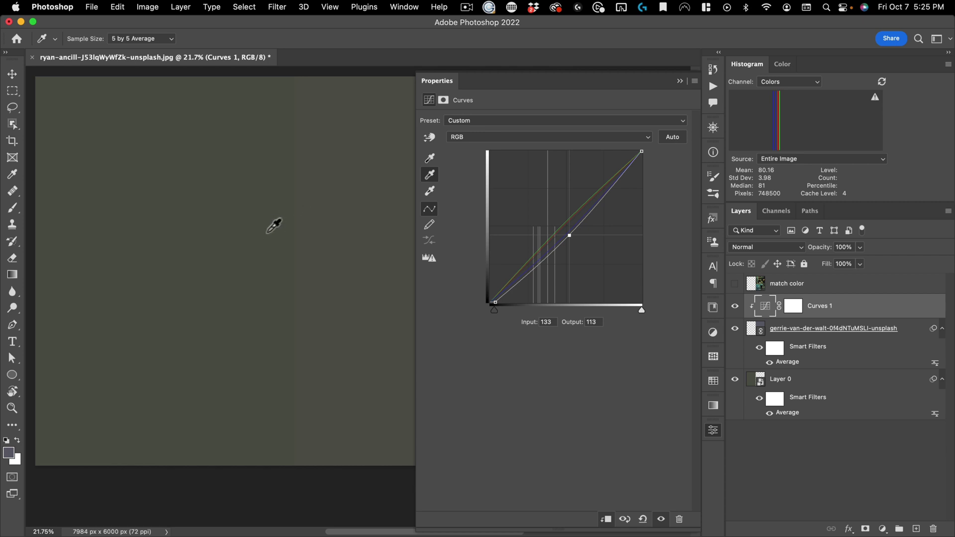
Lower the Blue channel midpoint of Curves 1 to output 121
{"action": "left_click", "coordinate": [511, 138]}
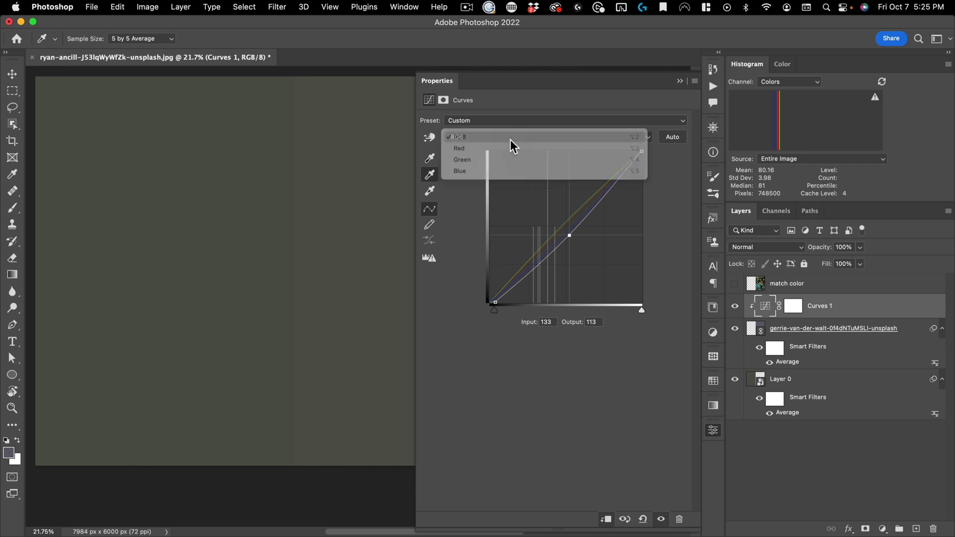
{"action": "left_click", "coordinate": [508, 170]}
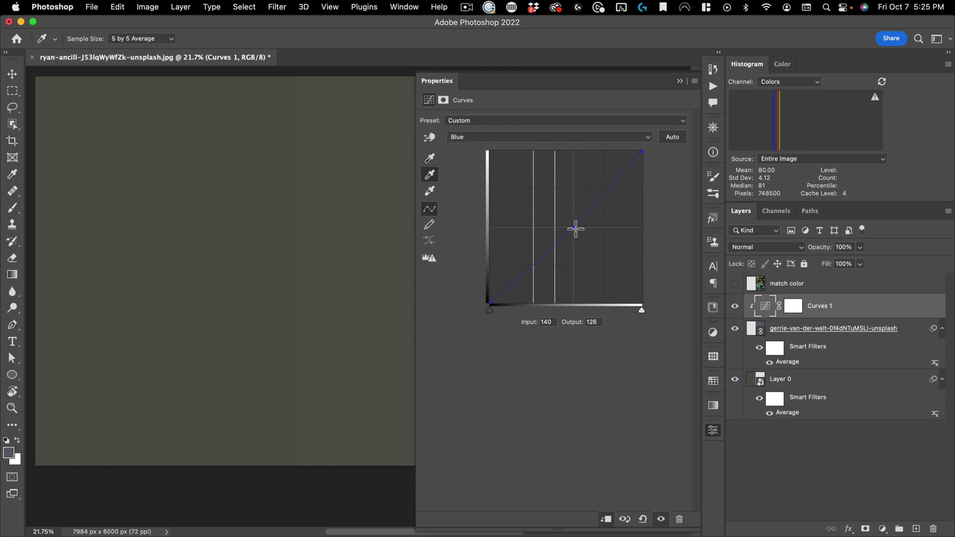
{"action": "left_click_drag", "start_coordinate": [575, 229], "coordinate": [573, 232]}
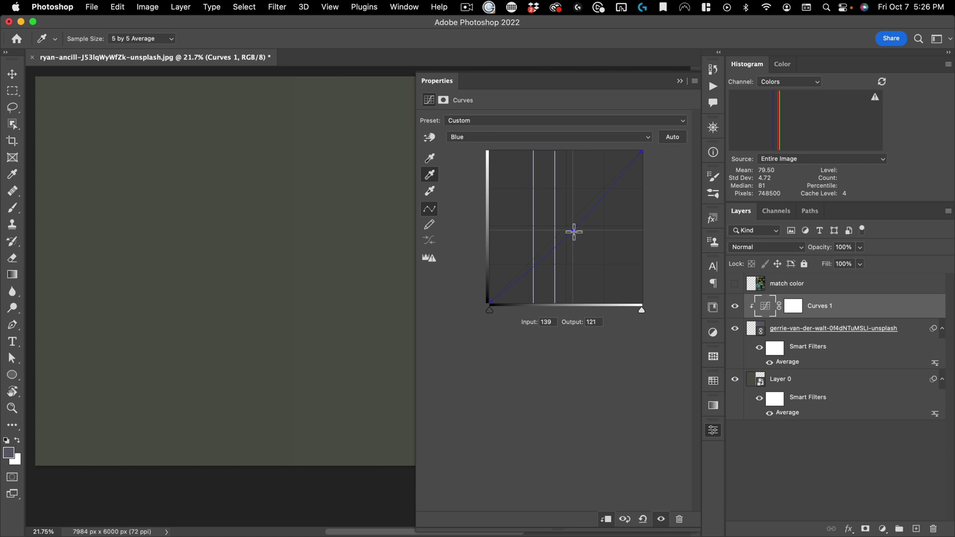
{"action": "left_click", "coordinate": [572, 233]}
Close the curve settings and hide the Average smart filters on both photos
{"action": "left_click", "coordinate": [713, 430]}
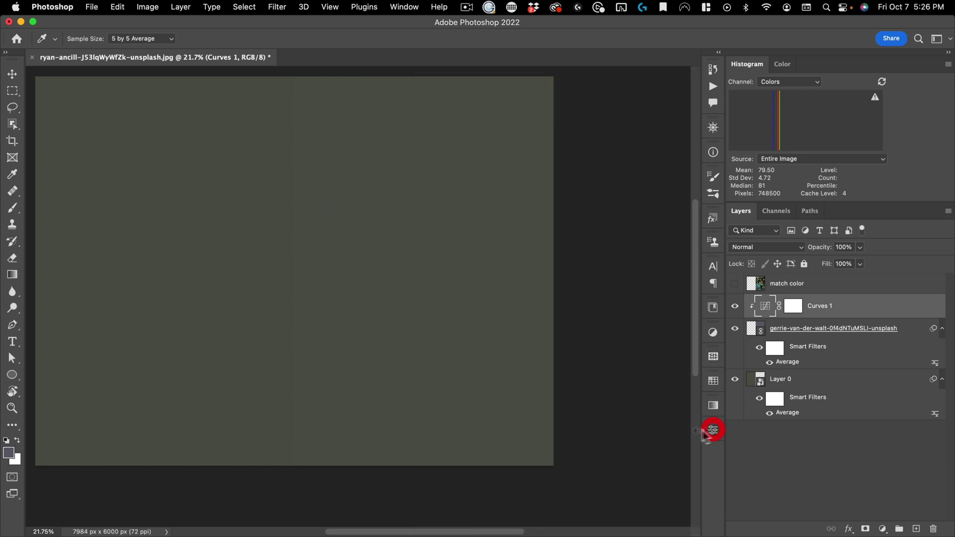
{"action": "left_click", "coordinate": [769, 362]}
{"action": "left_click", "coordinate": [769, 412]}
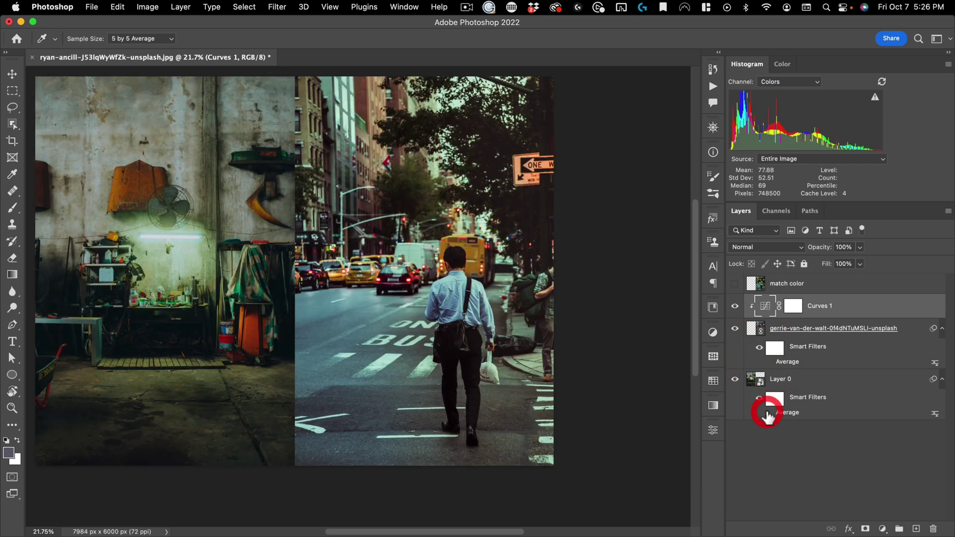
Toggle Curves 1 off and on twice to compare the street photo
{"action": "left_click", "coordinate": [736, 310]}
{"action": "left_click", "coordinate": [735, 310]}
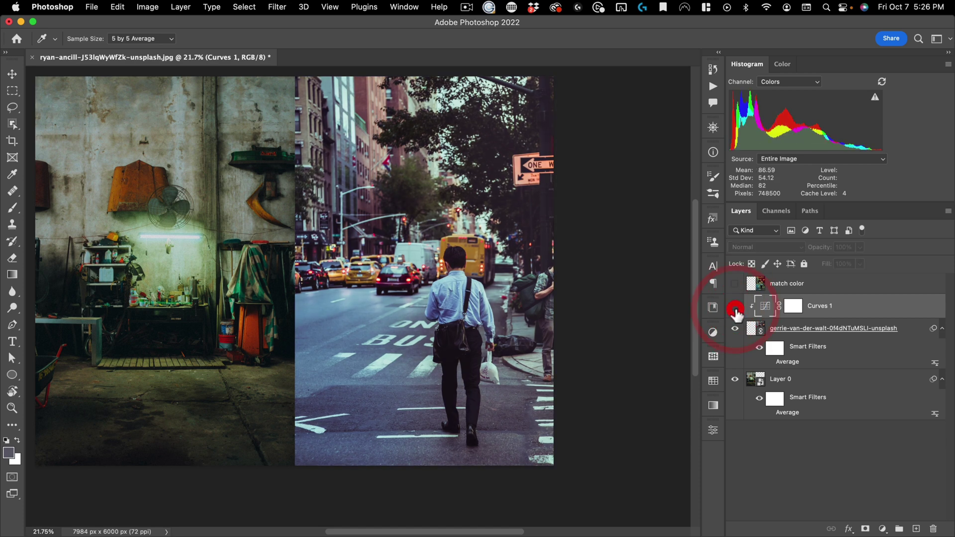
{"action": "left_click", "coordinate": [736, 310]}
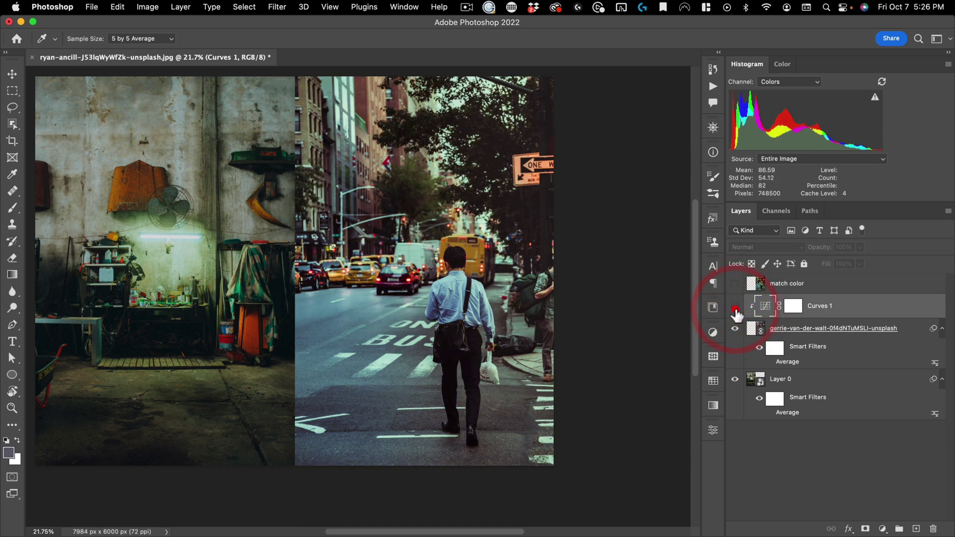
{"action": "left_click", "coordinate": [736, 311]}
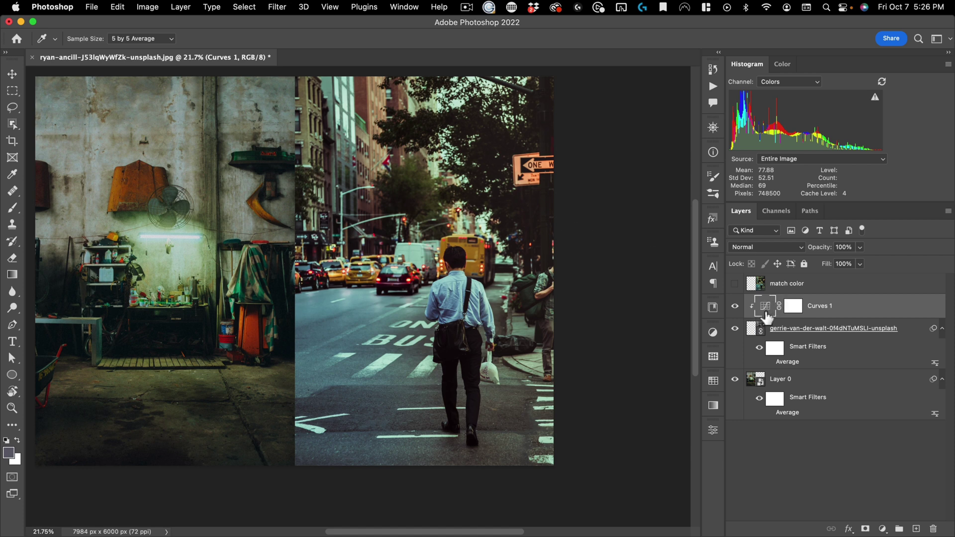
Alt-drag Curves 1 to create Curves 1 copy and toggle it to compare
{"action": "key", "text": "alt"}
{"action": "left_click_drag", "start_coordinate": [767, 310], "coordinate": [772, 332]}
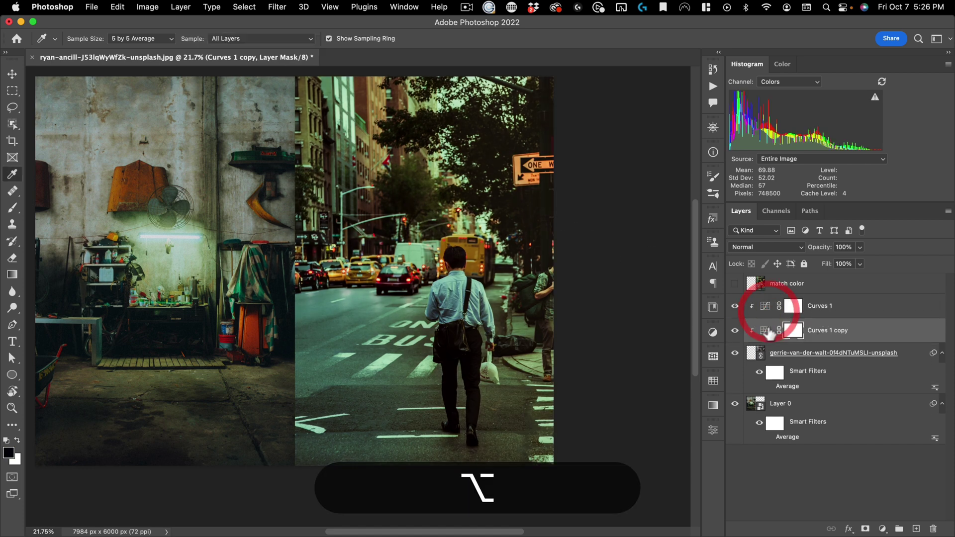
{"action": "left_click", "coordinate": [735, 330]}
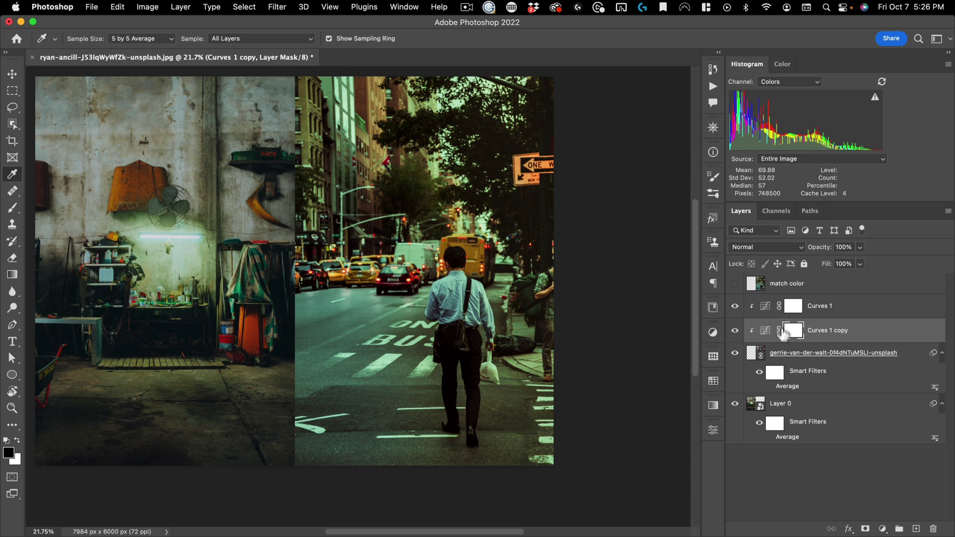
Briefly show, then hide again, the Average filters on the street and workshop photos
{"action": "left_click", "coordinate": [769, 386]}
{"action": "left_click", "coordinate": [769, 436]}
{"action": "left_click", "coordinate": [769, 437]}
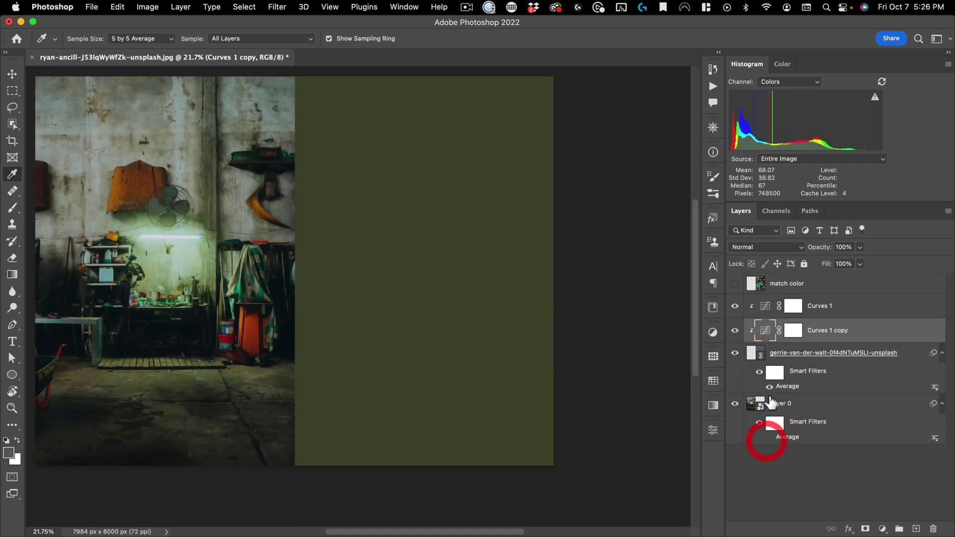
{"action": "left_click", "coordinate": [770, 385]}
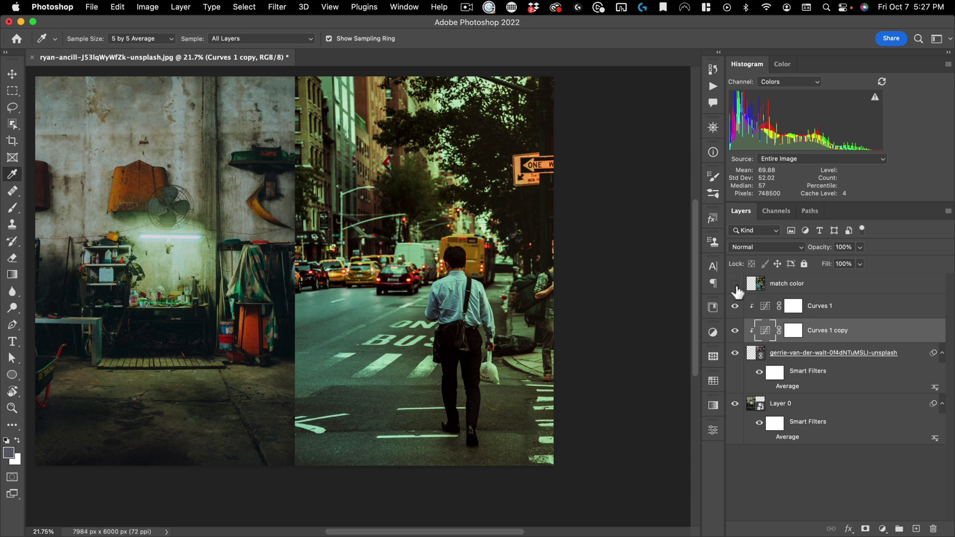
{"action": "left_click", "coordinate": [735, 284]}
{"action": "left_click", "coordinate": [777, 283]}
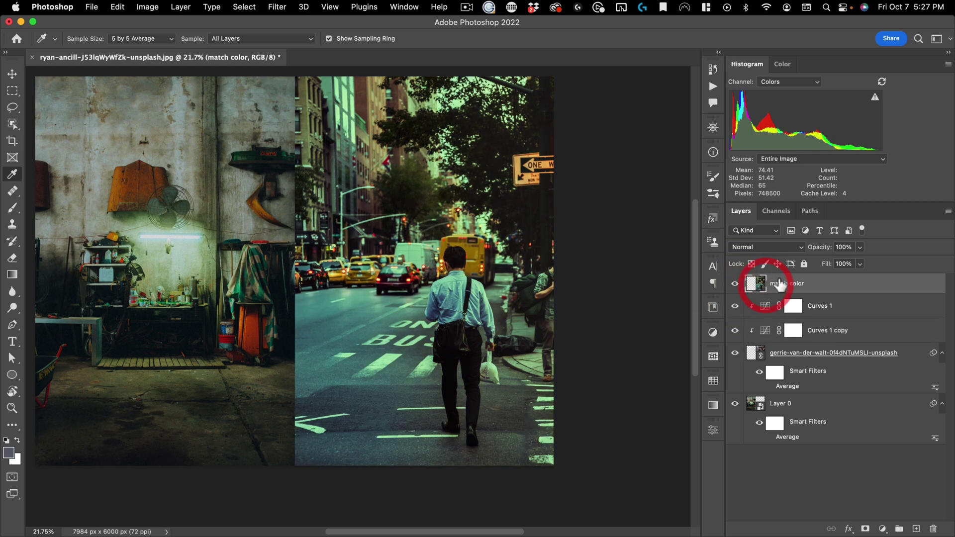
{"action": "left_click", "coordinate": [735, 283]}
{"action": "left_click", "coordinate": [735, 284]}
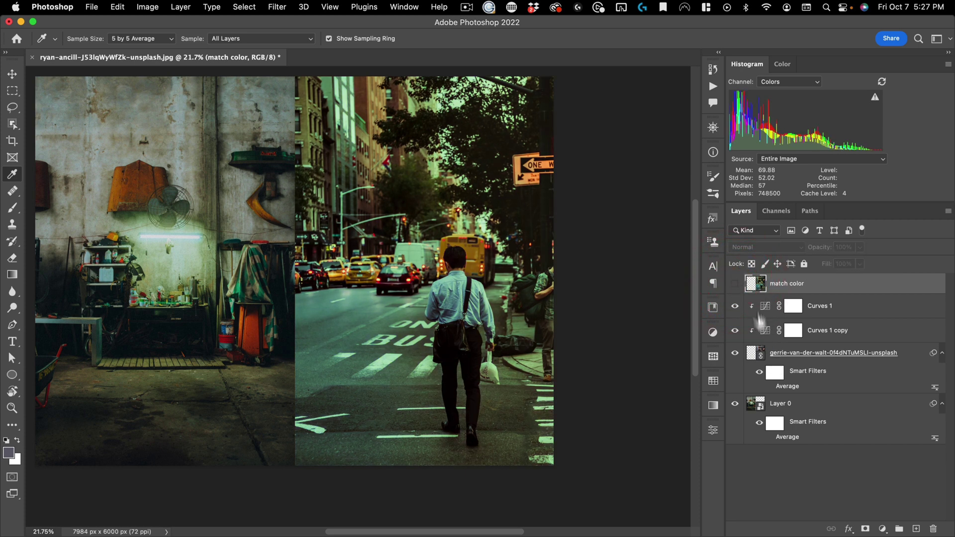
{"action": "left_click", "coordinate": [735, 283]}
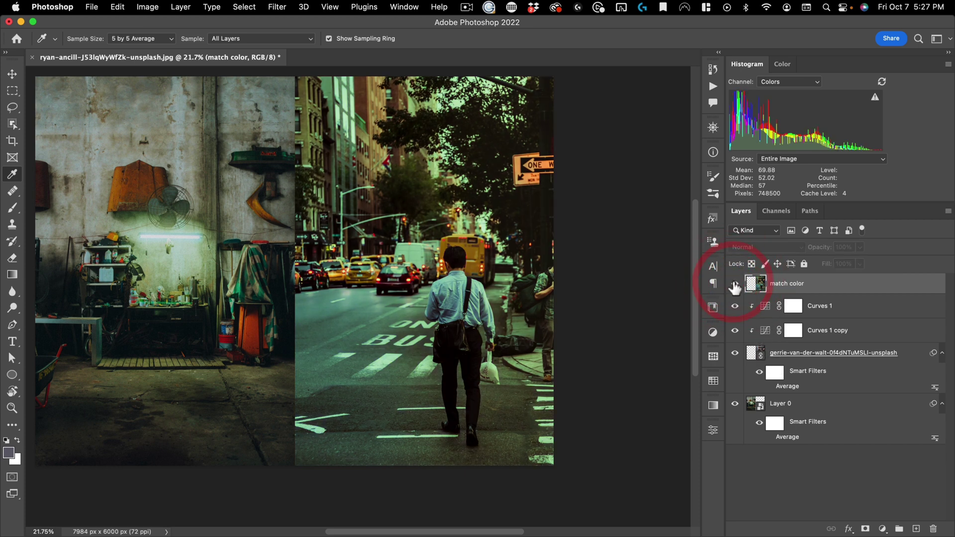
{"action": "left_click", "coordinate": [735, 284]}
{"action": "left_click", "coordinate": [735, 283]}
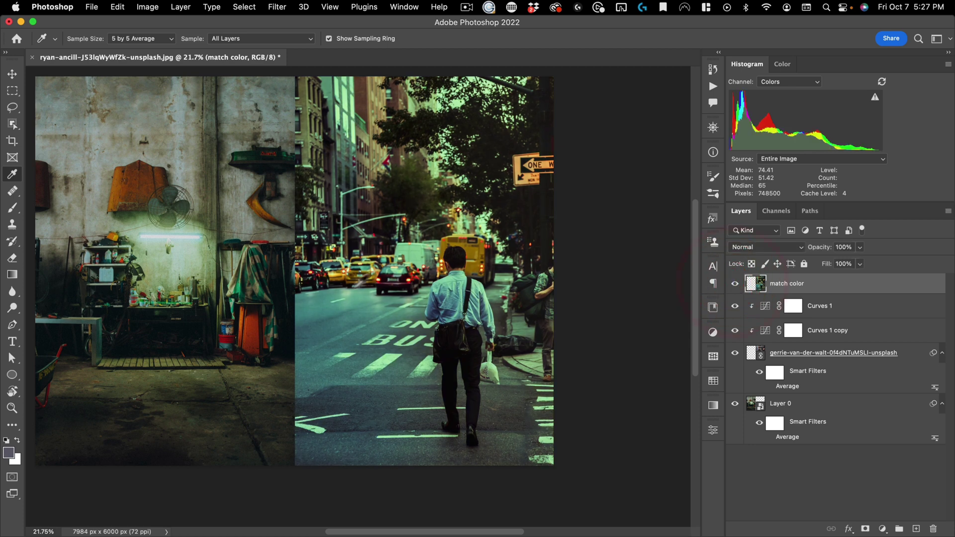
{"action": "left_click", "coordinate": [735, 285]}
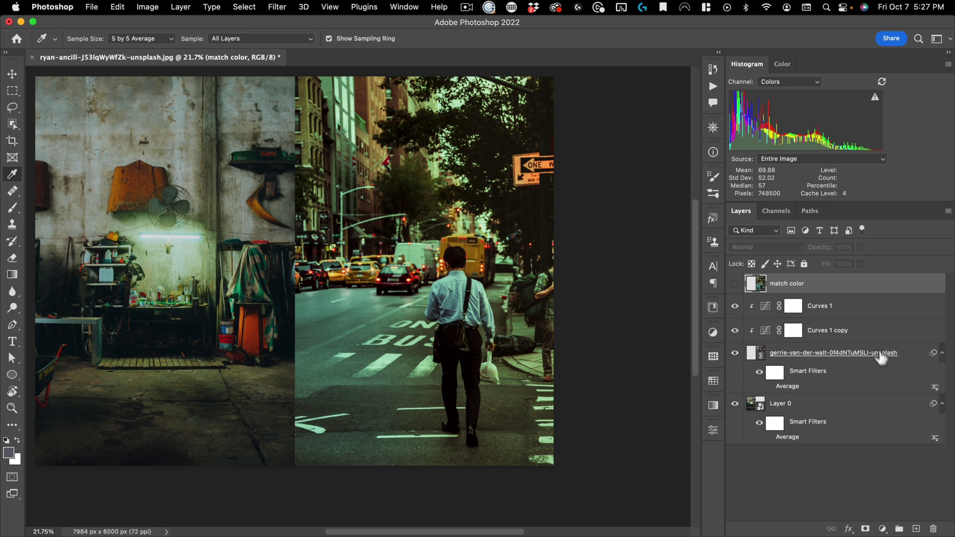
{"action": "left_click", "coordinate": [735, 306]}
{"action": "left_click", "coordinate": [735, 306]}
Select the man on the gerrie layer with Object Selection and add a layer mask
{"action": "left_click", "coordinate": [758, 354]}
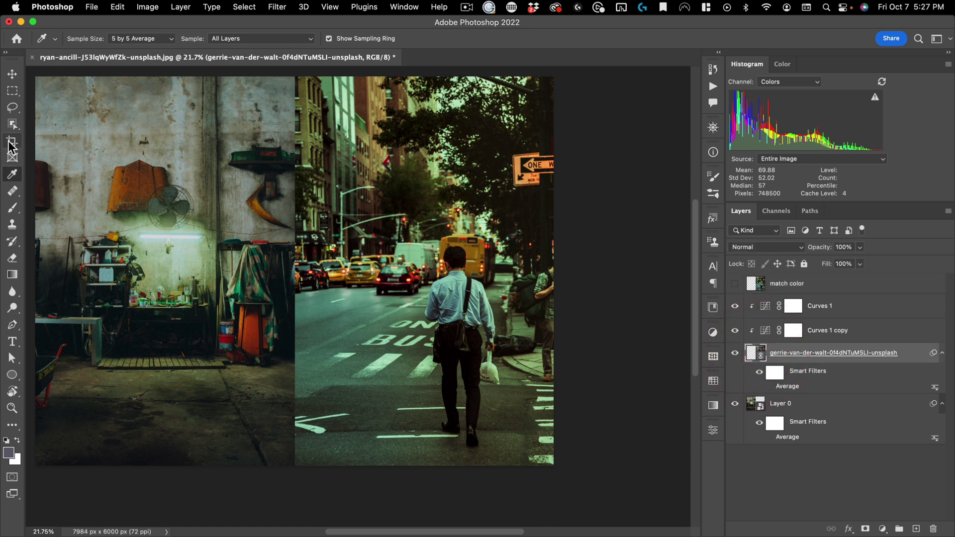
{"action": "left_click", "coordinate": [12, 125]}
{"action": "left_click", "coordinate": [47, 122]}
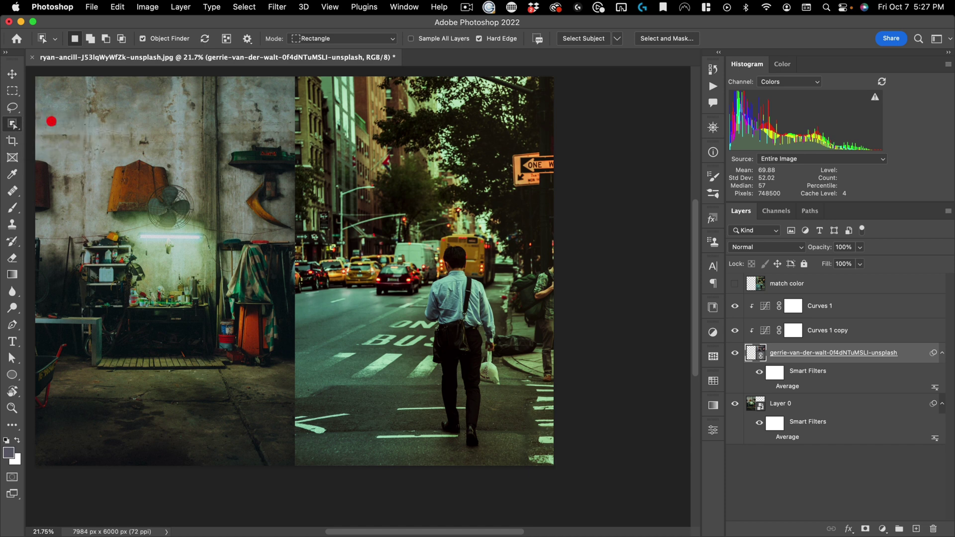
{"action": "left_click_drag", "start_coordinate": [421, 233], "coordinate": [509, 461]}
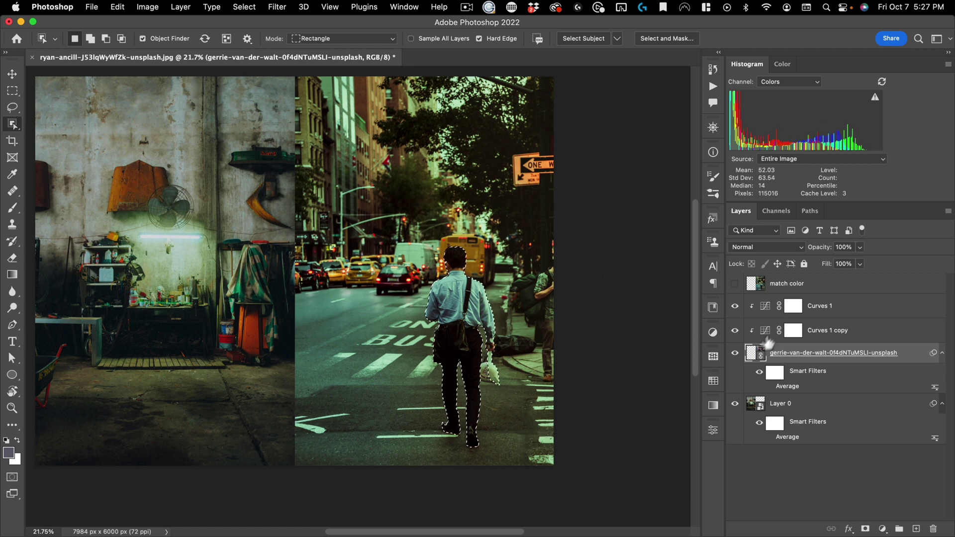
{"action": "left_click", "coordinate": [864, 529]}
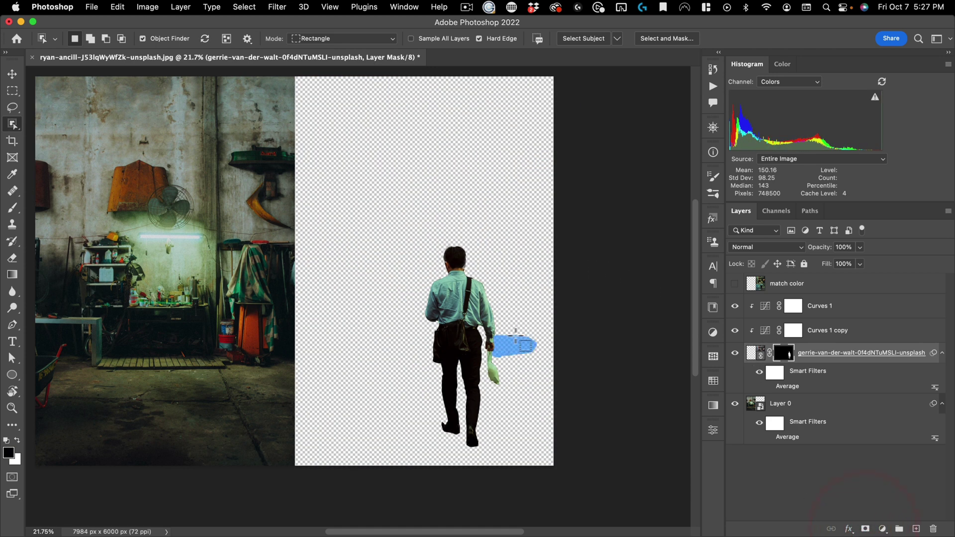
Move the masked man left onto the workshop photo
{"action": "key", "text": "v"}
{"action": "left_click", "coordinate": [760, 357]}
{"action": "left_click_drag", "start_coordinate": [472, 343], "coordinate": [251, 326]}
Free-transform the man, anchored at his feet, enlarging him and committing the resize
{"action": "key", "text": "super+t"}
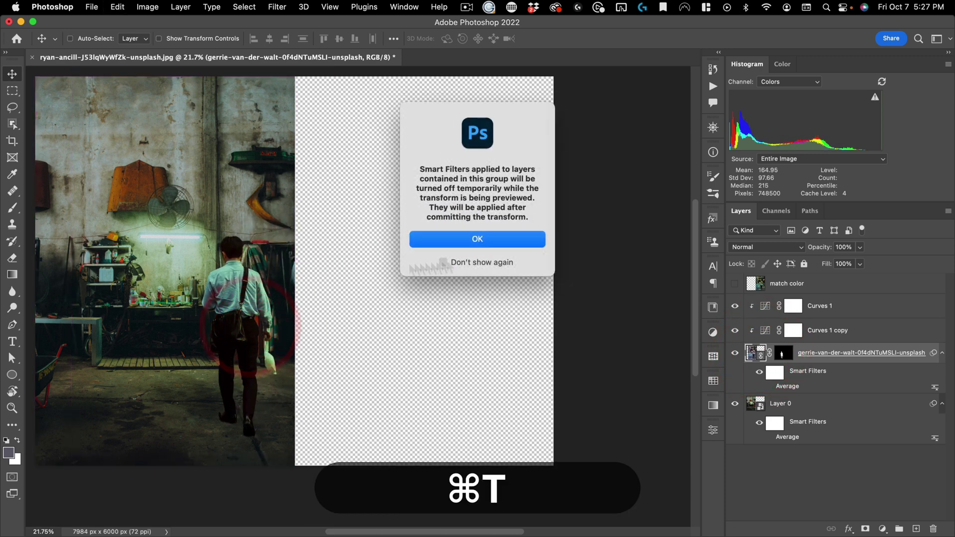
{"action": "left_click", "coordinate": [488, 248]}
{"action": "left_click", "coordinate": [234, 422], "text": "alt"}
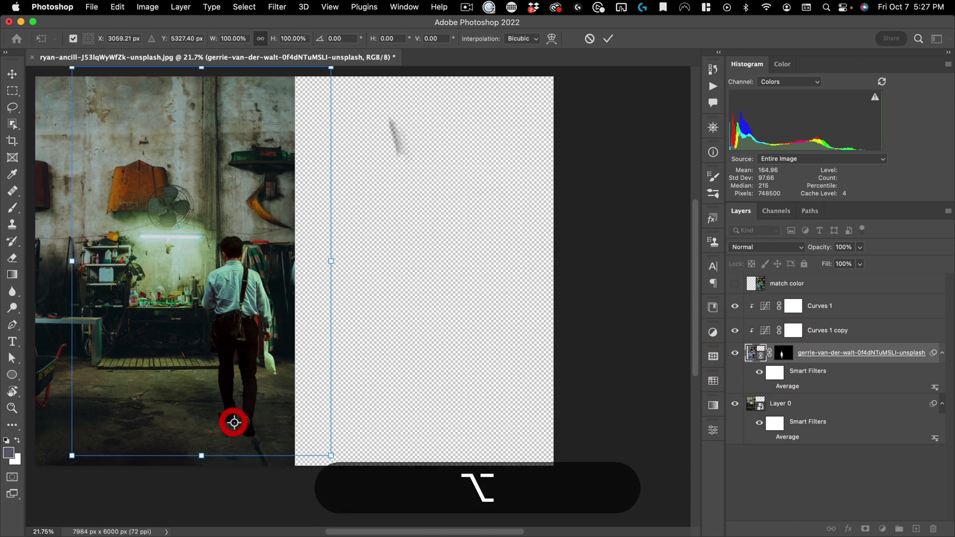
{"action": "left_click_drag", "start_coordinate": [331, 260], "coordinate": [362, 262], "text": "alt"}
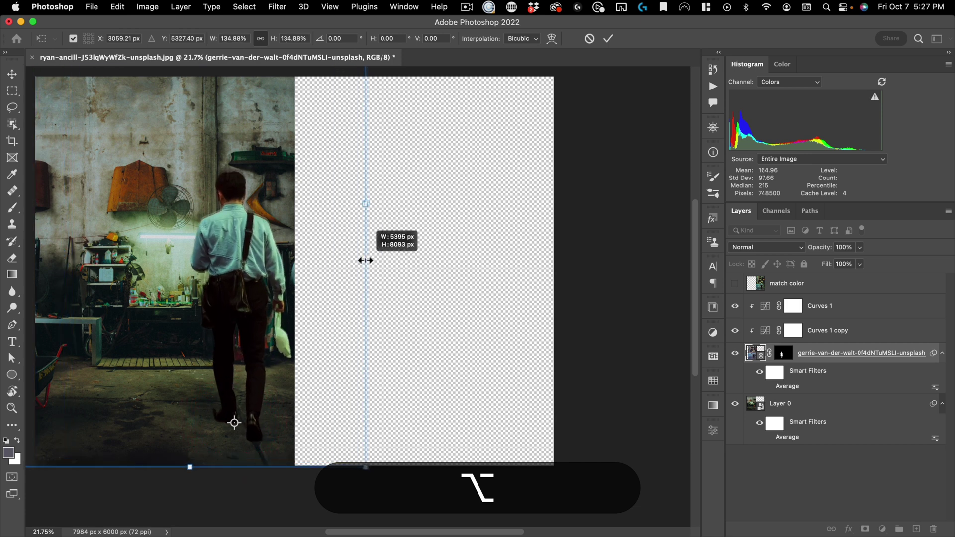
{"action": "double_click", "coordinate": [309, 260]}
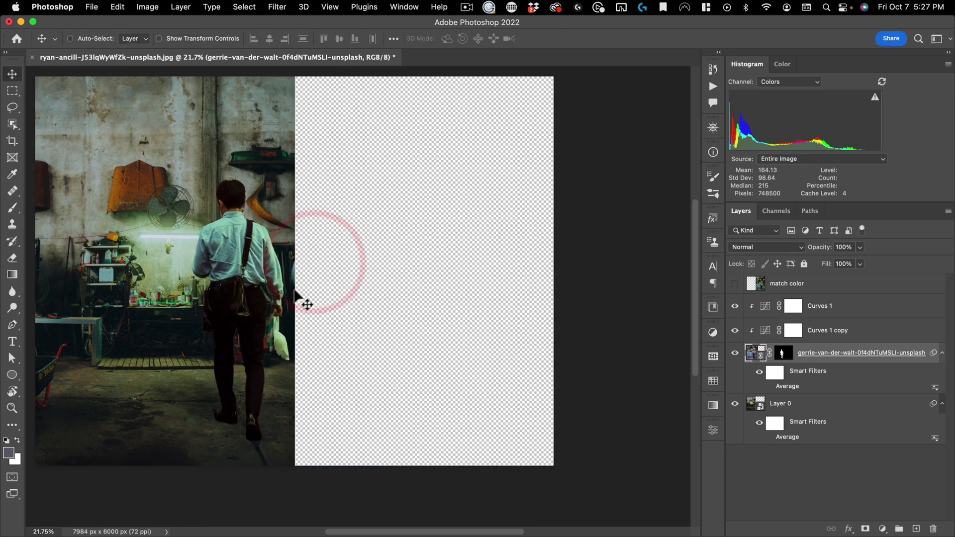
Reposition the man lower and left in the workshop, then compare with Curves 1 off
{"action": "mouse_move", "coordinate": [294, 295]}
{"action": "left_mouse_down"}
{"action": "mouse_move", "coordinate": [272, 309]}
{"action": "mouse_move", "coordinate": [273, 295]}
{"action": "left_mouse_up"}
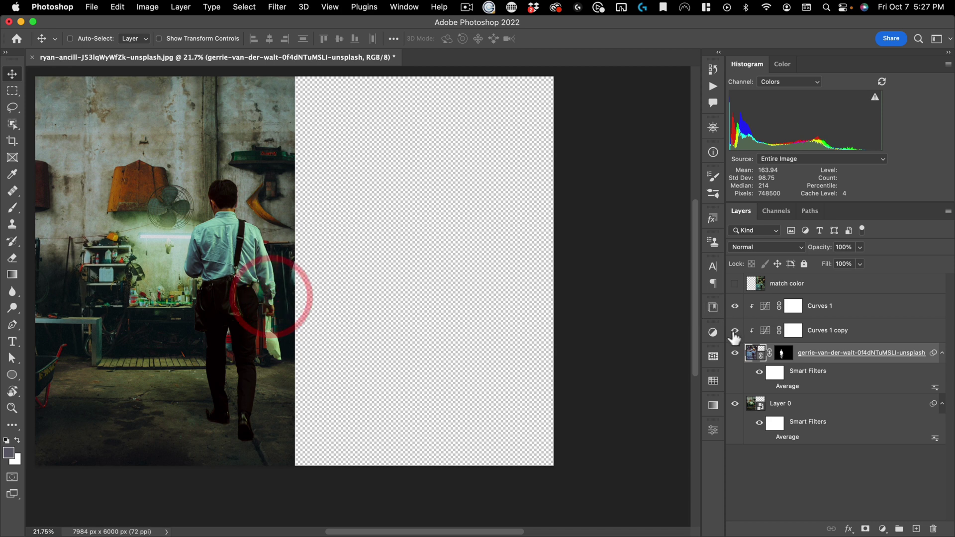
{"action": "left_click_drag", "start_coordinate": [735, 331], "coordinate": [735, 306]}
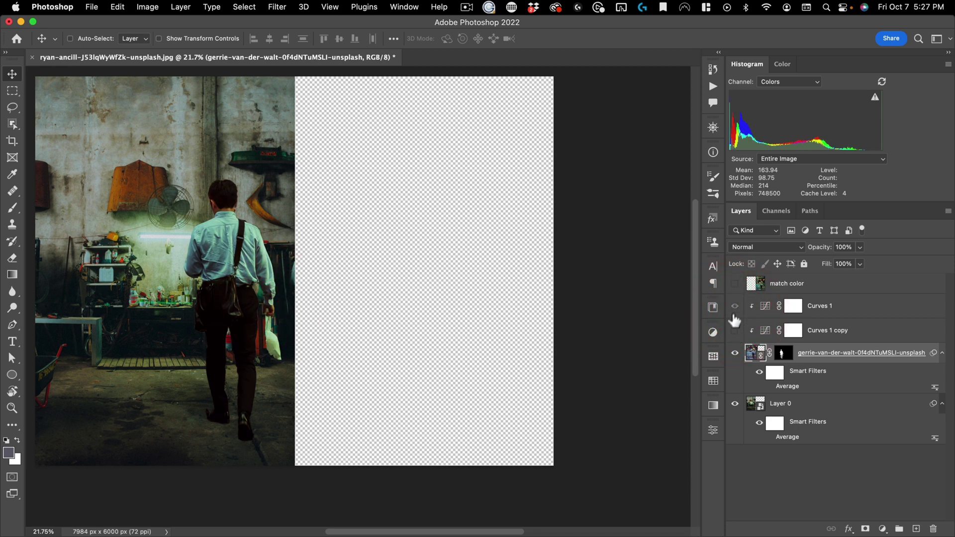
{"action": "left_click", "coordinate": [734, 320]}
{"action": "left_click_drag", "start_coordinate": [175, 255], "coordinate": [340, 262]}
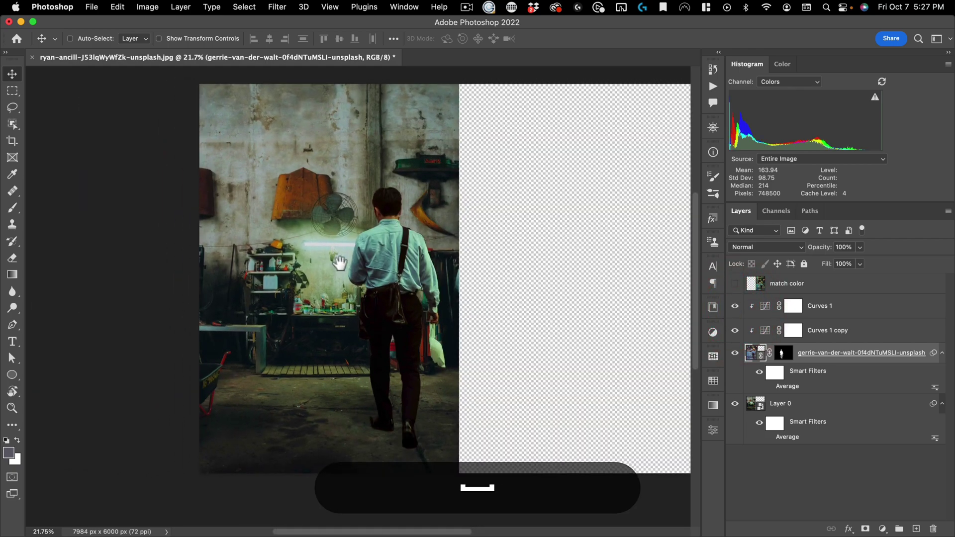
{"action": "mouse_move", "coordinate": [282, 268]}
{"action": "left_mouse_down"}
{"action": "mouse_move", "coordinate": [335, 295]}
{"action": "mouse_move", "coordinate": [400, 290]}
{"action": "left_mouse_up"}
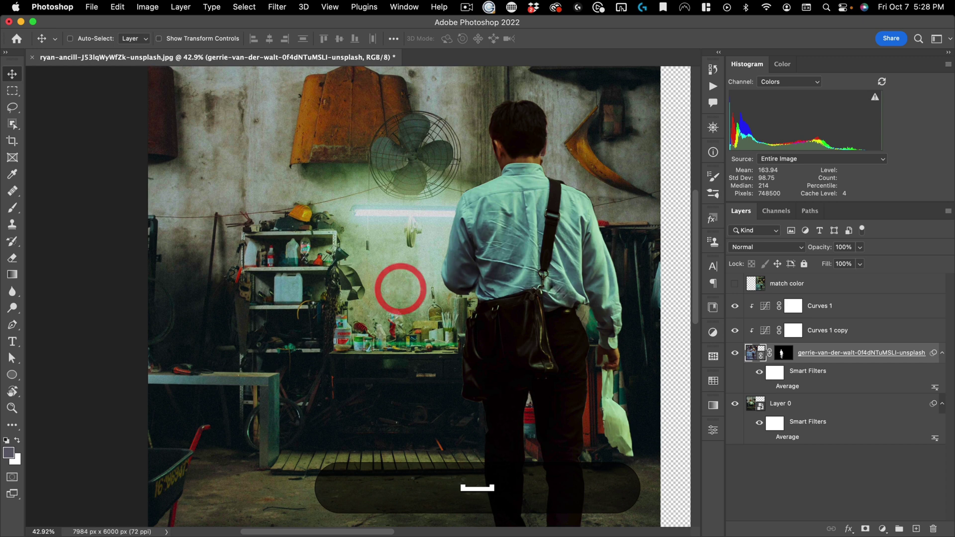
{"action": "left_click", "coordinate": [734, 307]}
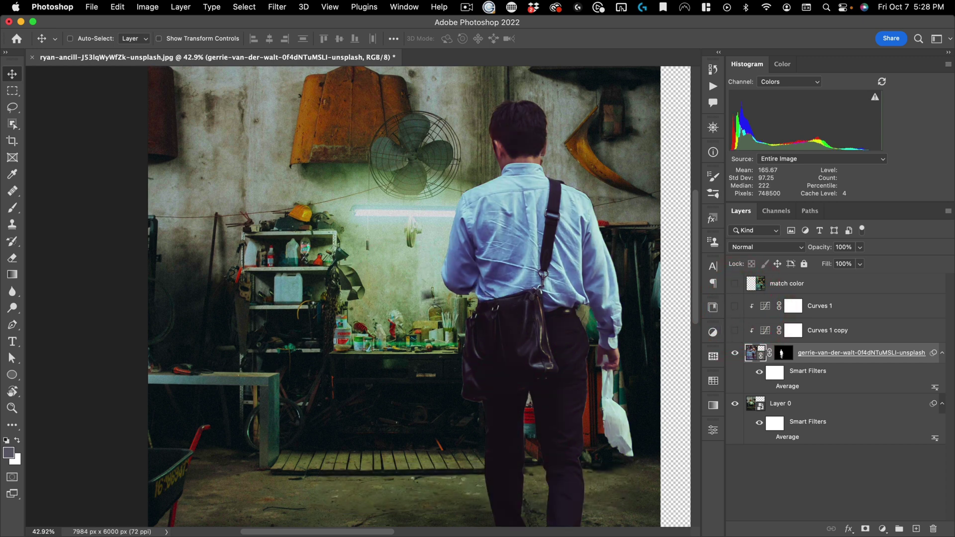
{"action": "left_click", "coordinate": [734, 307]}
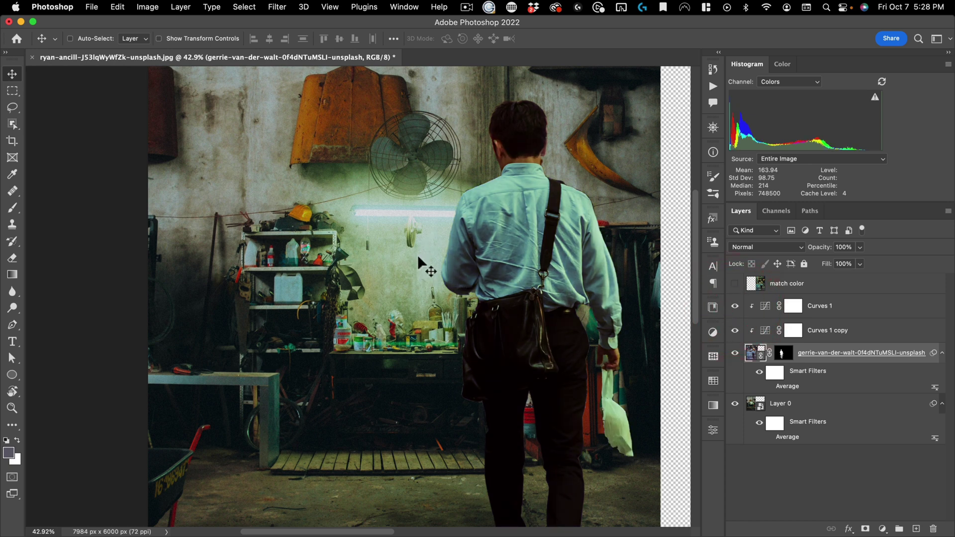